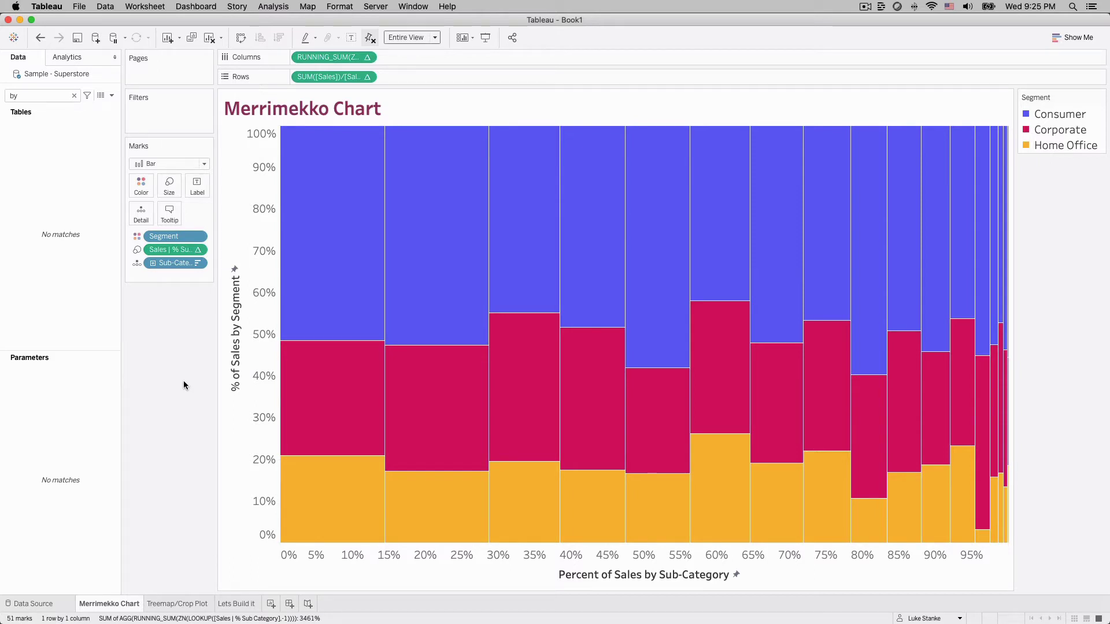
# Look over the Treemap and Merrimekko Chart sheets, then switch to the empty Lets Build it sheet
pyautogui.click(177, 603)
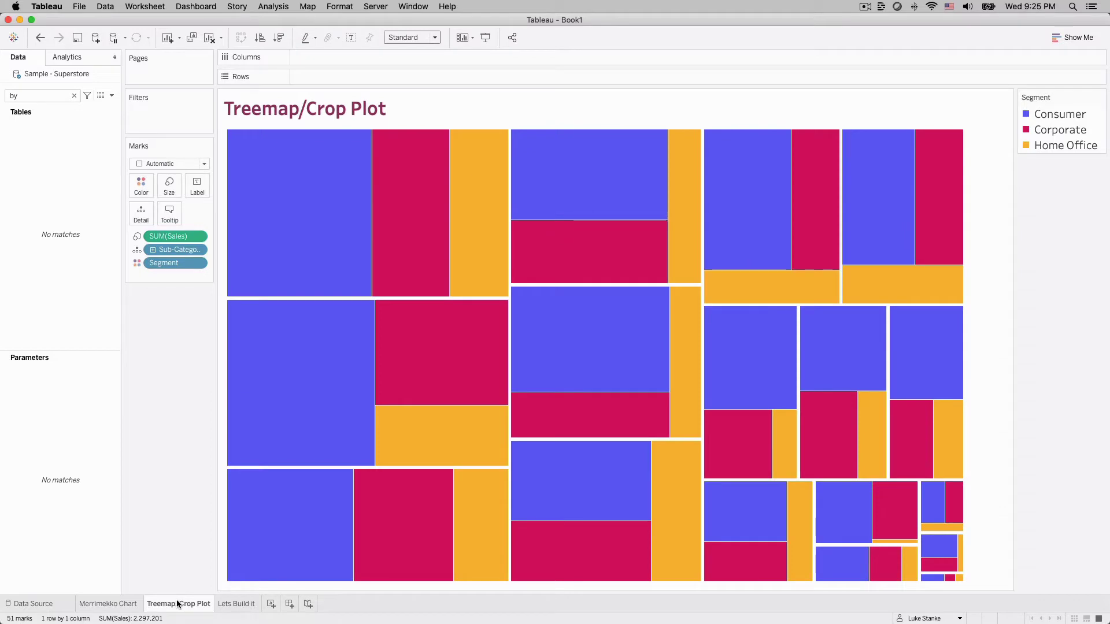
pyautogui.click(123, 601)
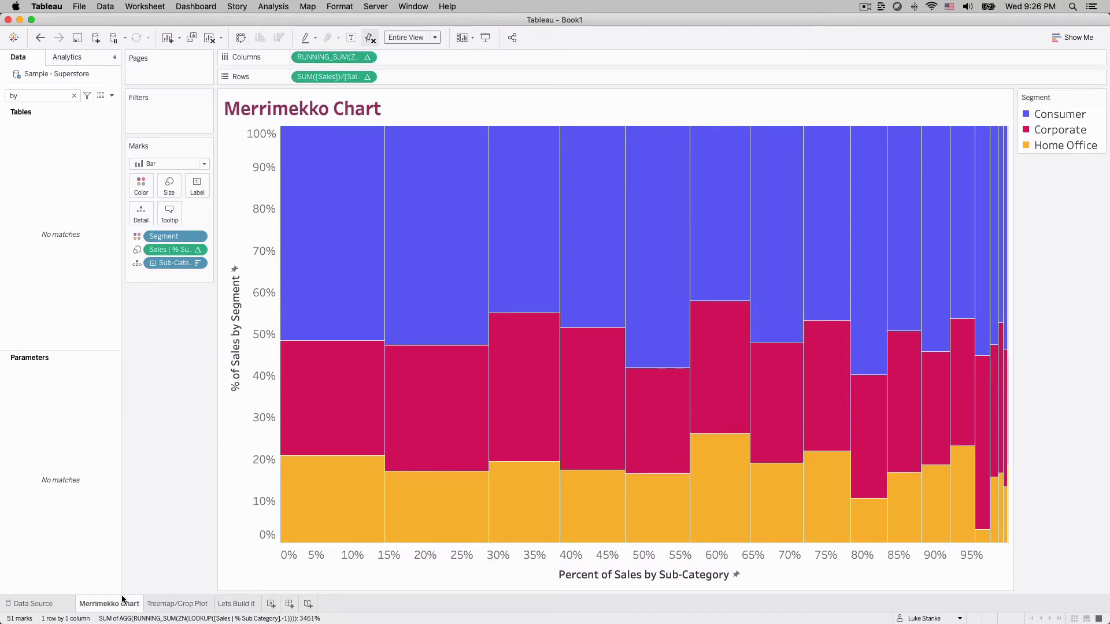
pyautogui.click(223, 605)
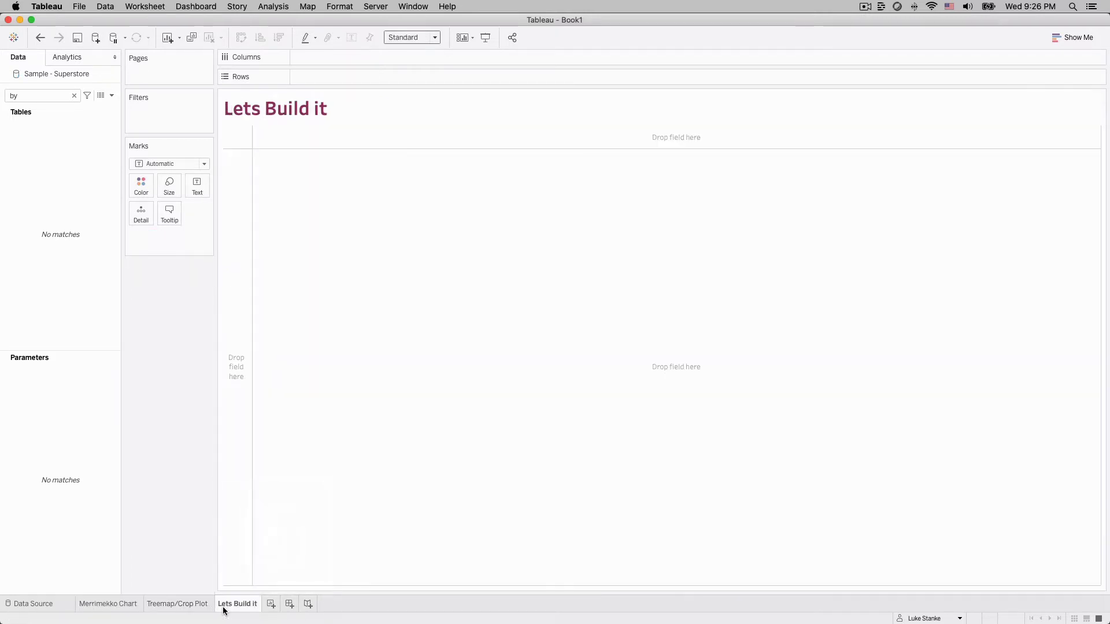
# Create a calculated field 'Sales by Segment' with formula WINDOW_SUM(SUM([Sales]))
pyautogui.click(111, 95)
pyautogui.click(106, 108)
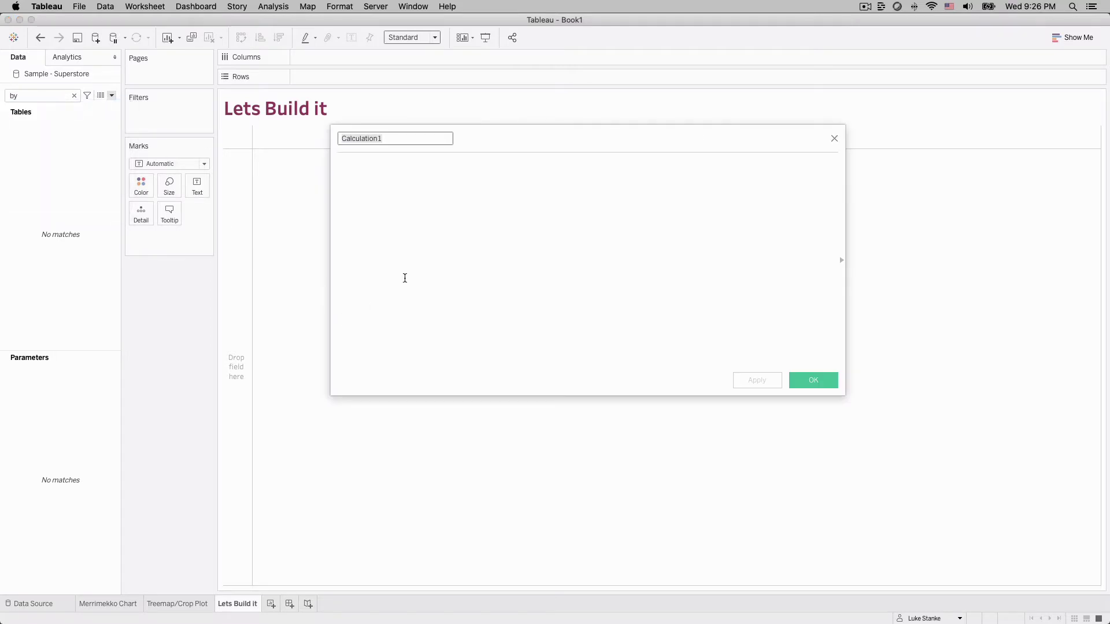
pyautogui.write('WINDO')
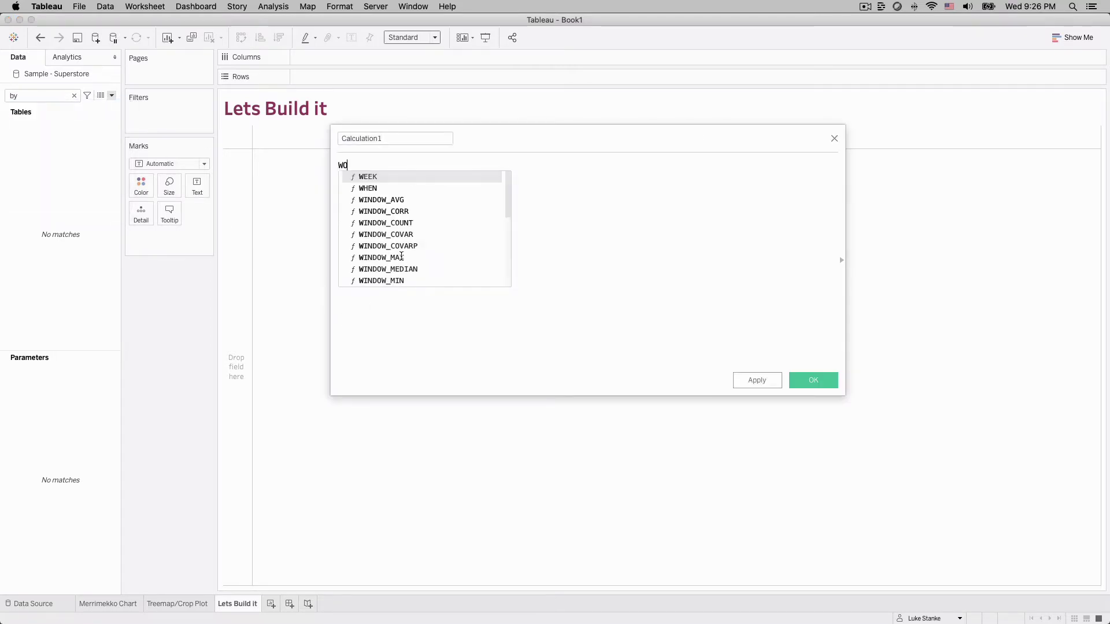
pyautogui.write('W_SUM(SUM([Sales]))')
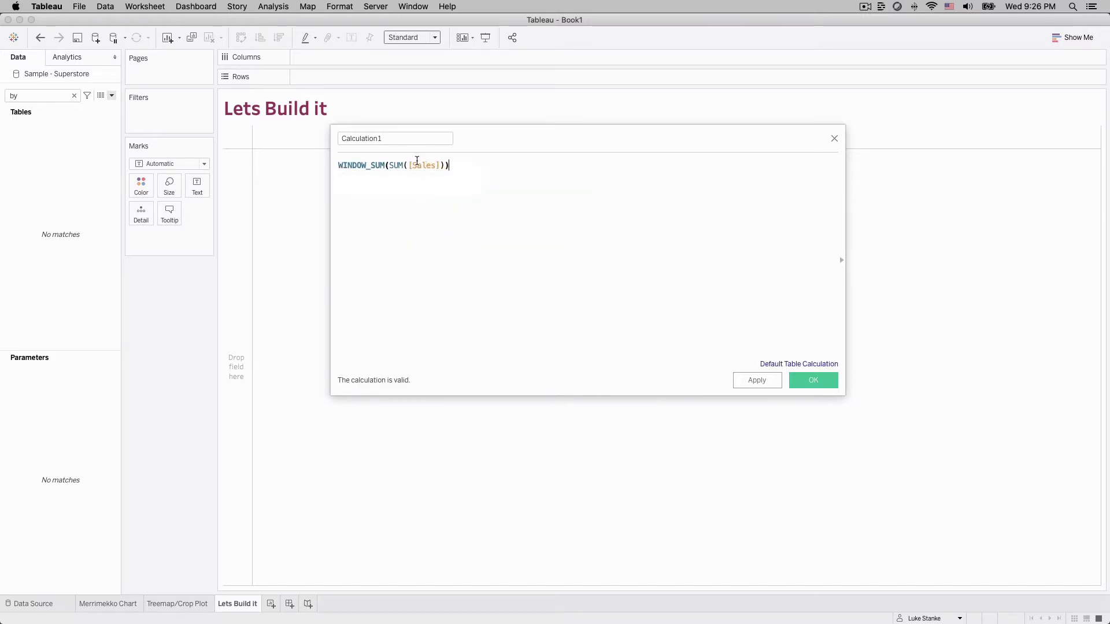
pyautogui.click(371, 140)
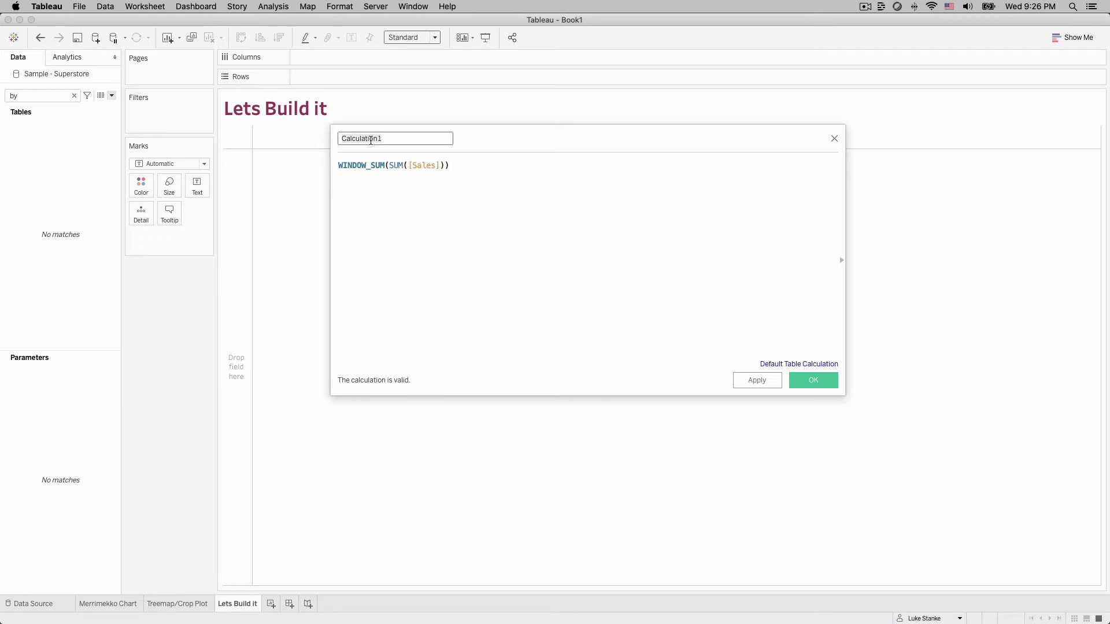
pyautogui.write('Sale')
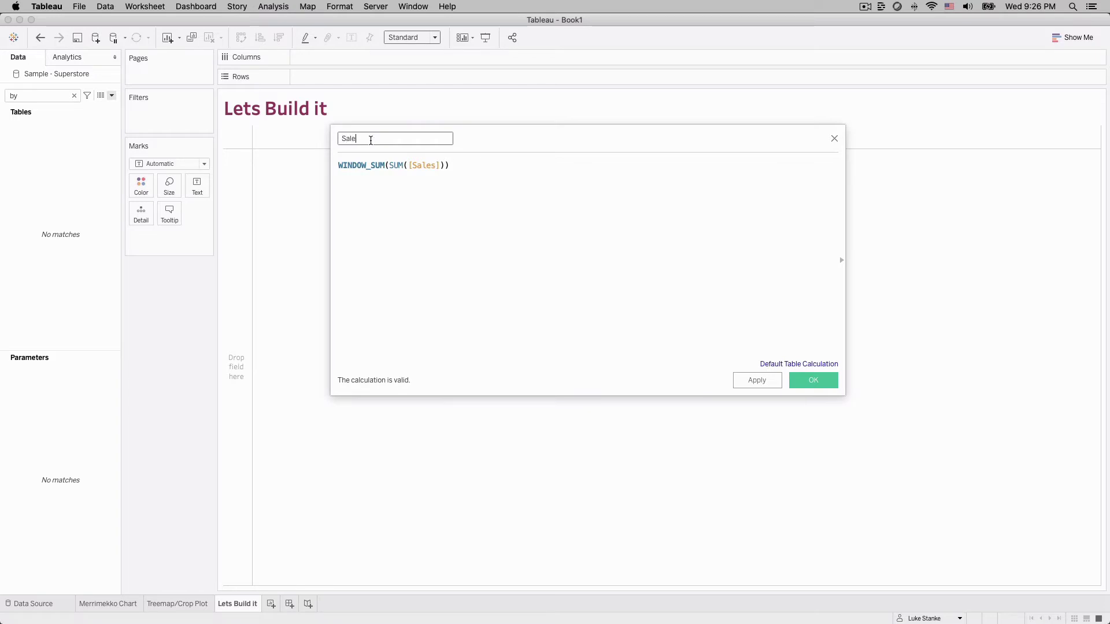
pyautogui.write('s by Segment')
# Save the Sales by Segment calculation and discard an extra empty calculation
pyautogui.click(797, 386)
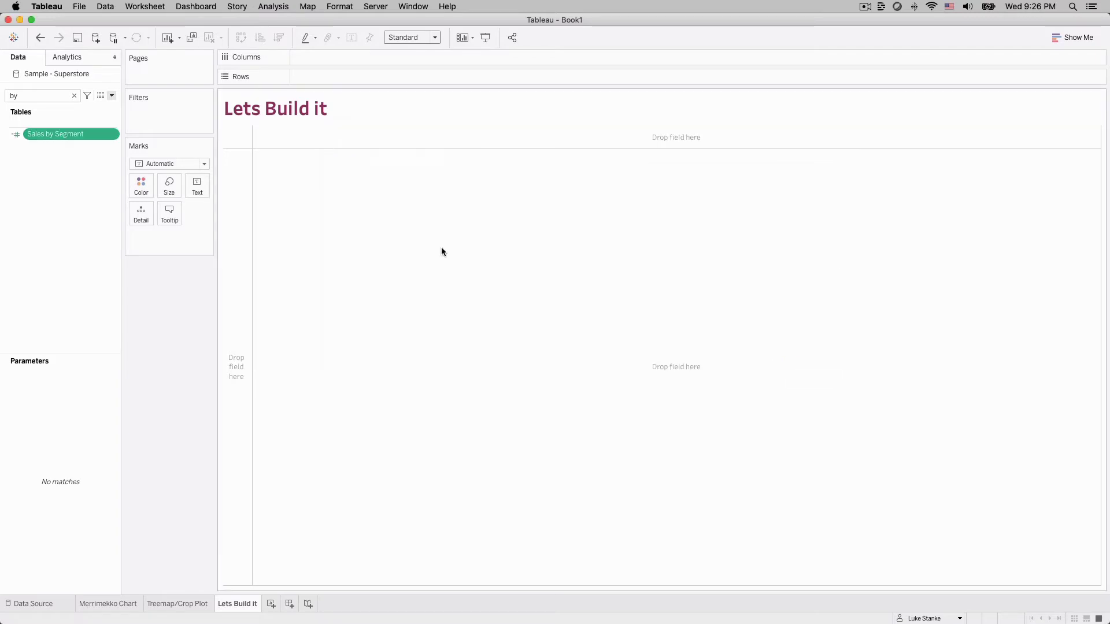
pyautogui.click(111, 96)
pyautogui.click(41, 106)
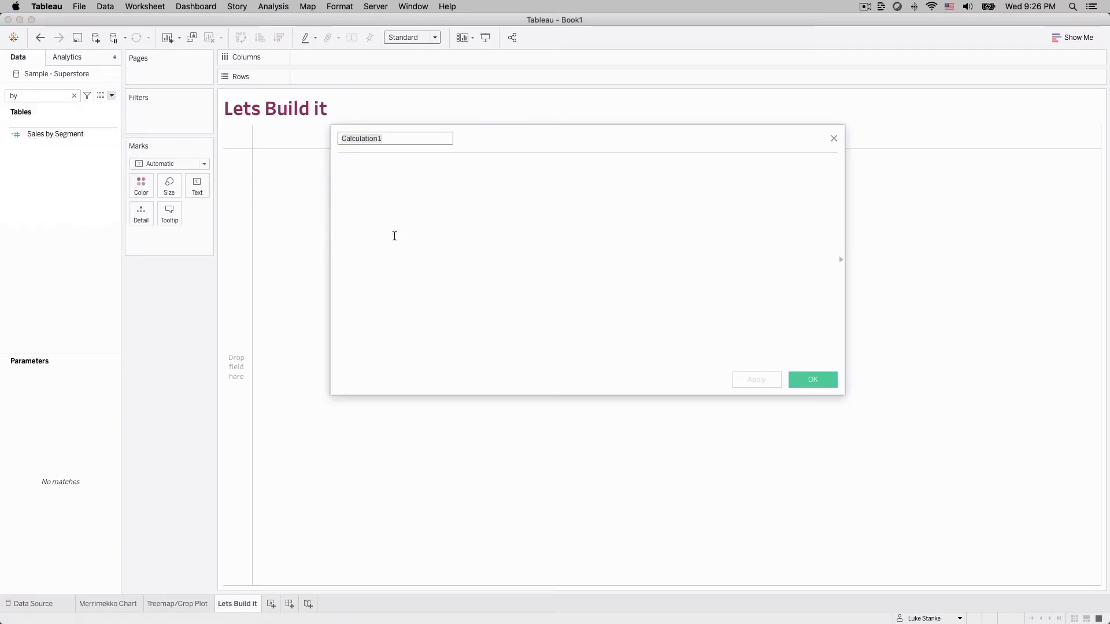
pyautogui.click(835, 139)
# Duplicate Sales by Segment and rename the copy 'Sales by Total'
pyautogui.rightClick(28, 135)
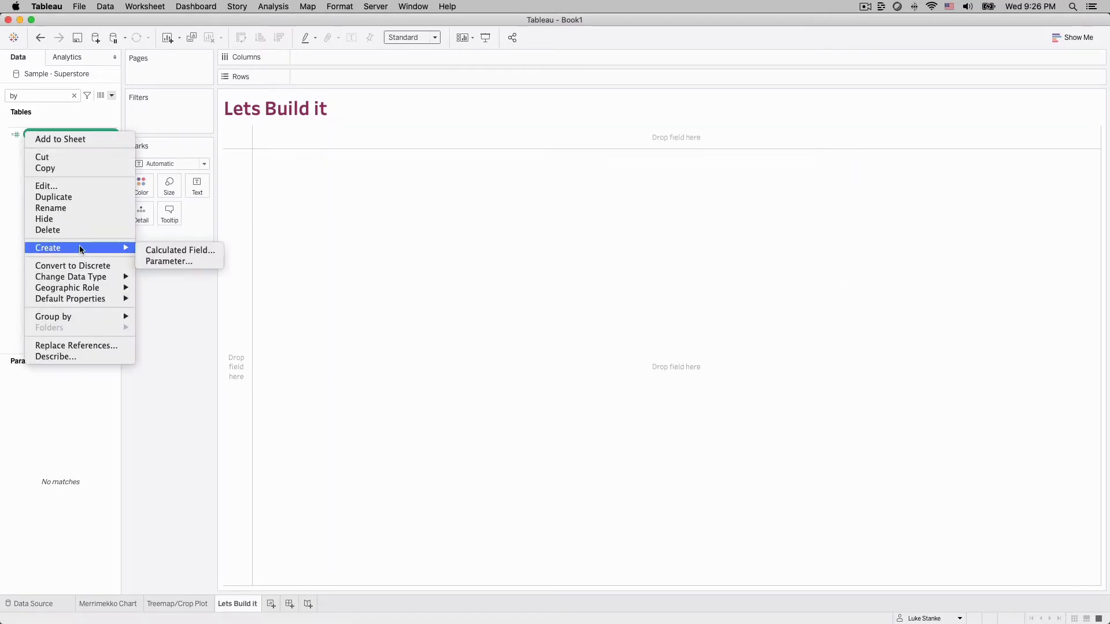
pyautogui.click(81, 198)
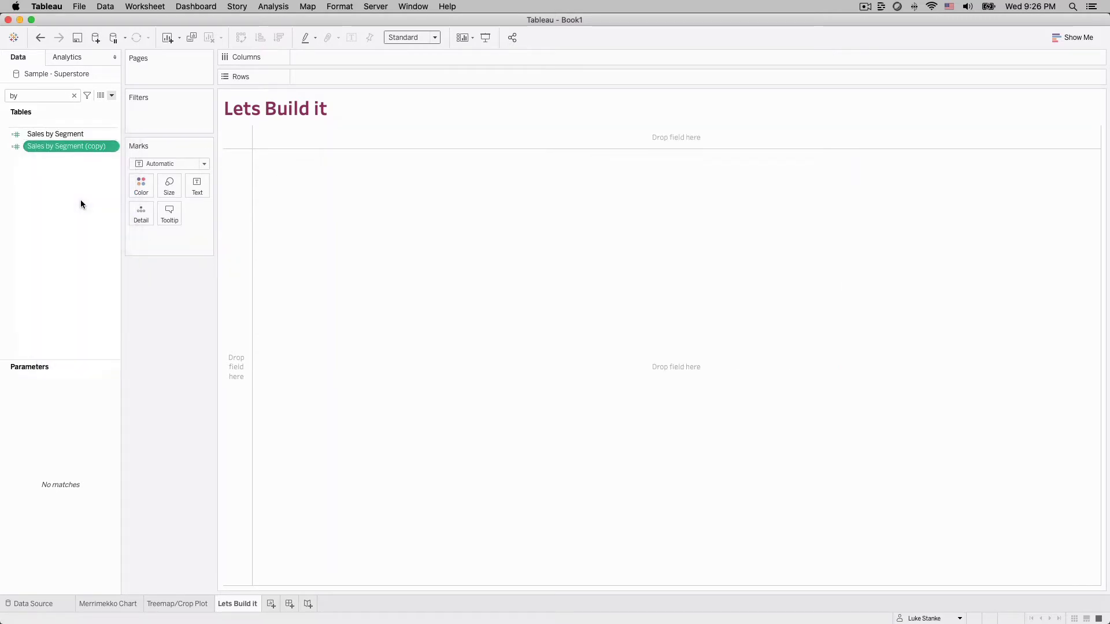
pyautogui.rightClick(70, 151)
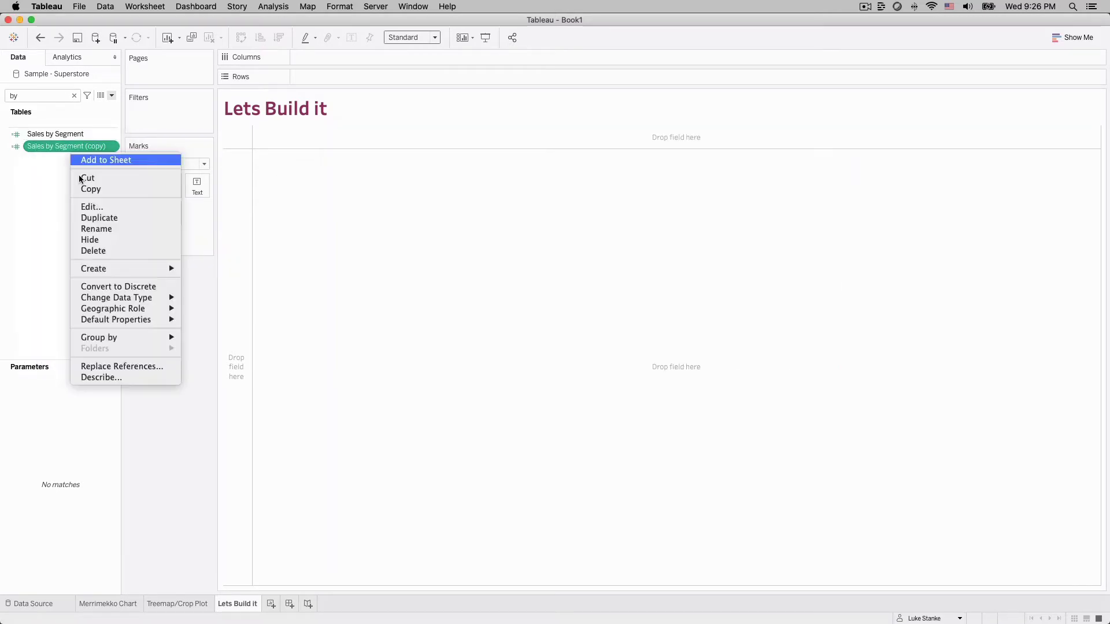
pyautogui.click(108, 229)
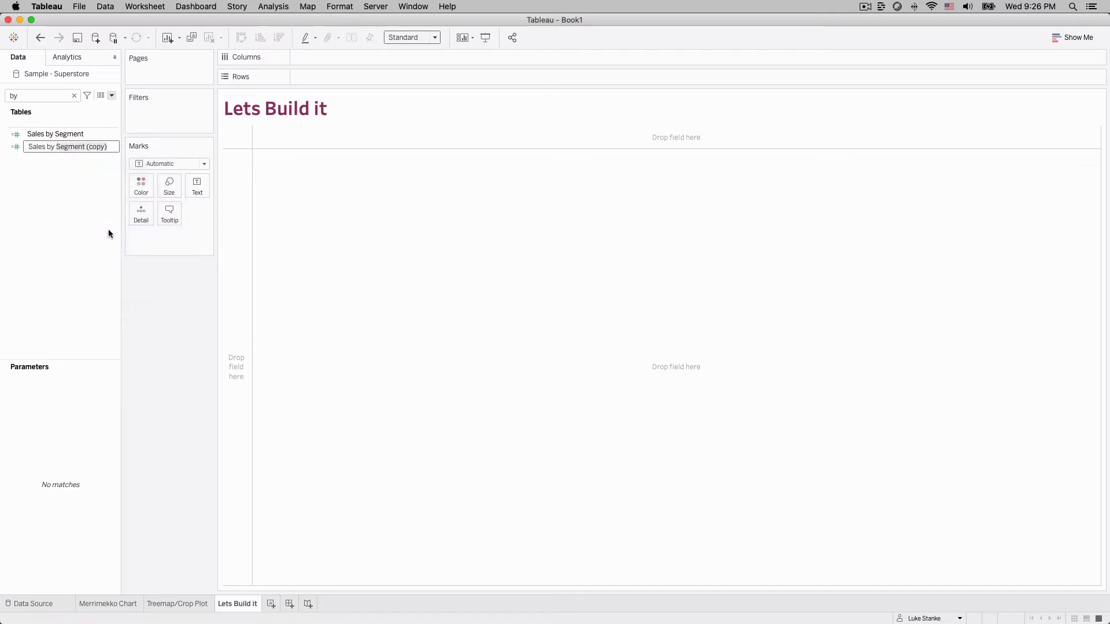
pyautogui.press('BackSpace')
pyautogui.press('BackSpace')
pyautogui.press('BackSpace')
pyautogui.press('BackSpace')
pyautogui.press('BackSpace')
pyautogui.press('BackSpace')
pyautogui.press('BackSpace')
pyautogui.press('BackSpace')
pyautogui.press('BackSpace')
pyautogui.press('BackSpace')
pyautogui.press('BackSpace')
pyautogui.press('BackSpace')
pyautogui.press('BackSpace')
pyautogui.press('BackSpace')
pyautogui.write('Total')
pyautogui.press('Return')
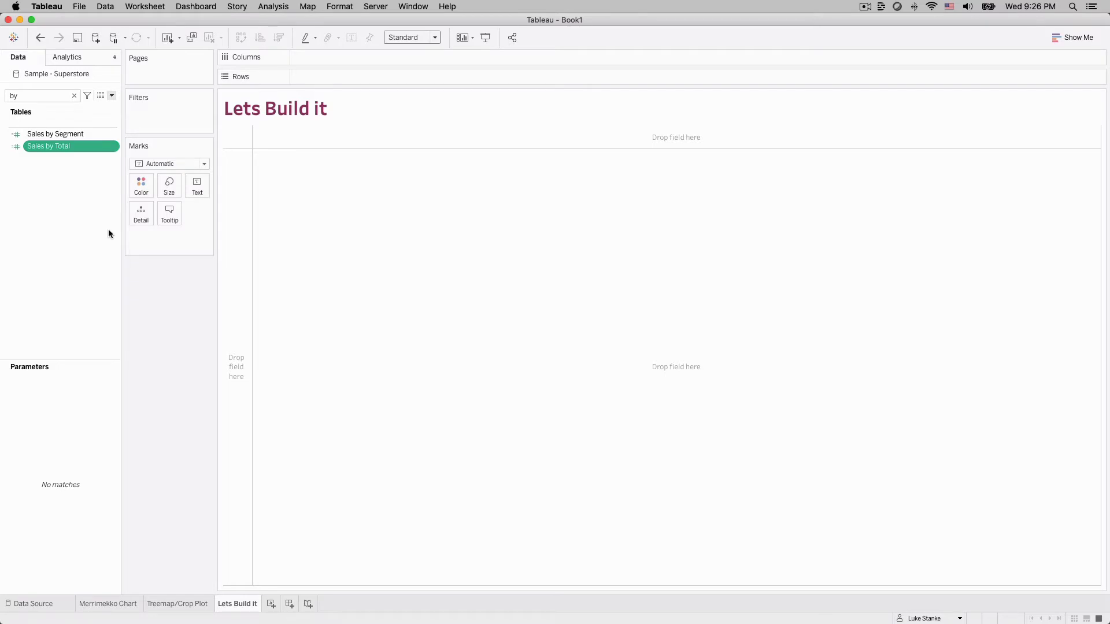
# Put Segment on Color and Sub-Category on Detail, and set the mark type to Bar
pyautogui.doubleClick(36, 92)
pyautogui.write('Seg')
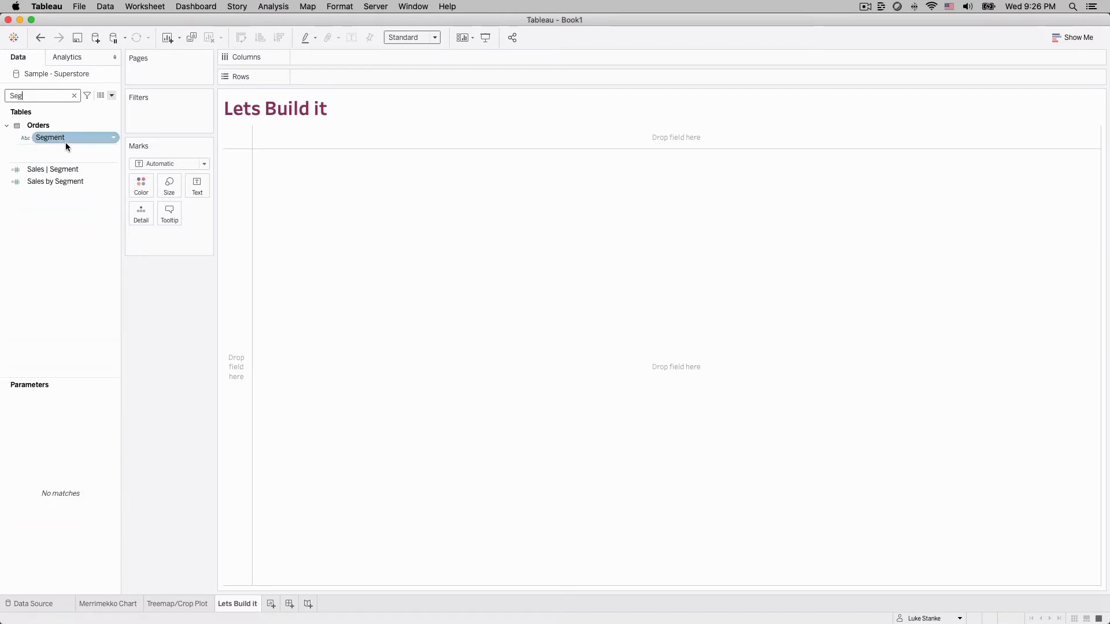
pyautogui.moveTo(64, 139); pyautogui.dragTo(150, 182)
pyautogui.doubleClick(29, 96)
pyautogui.write('sub')
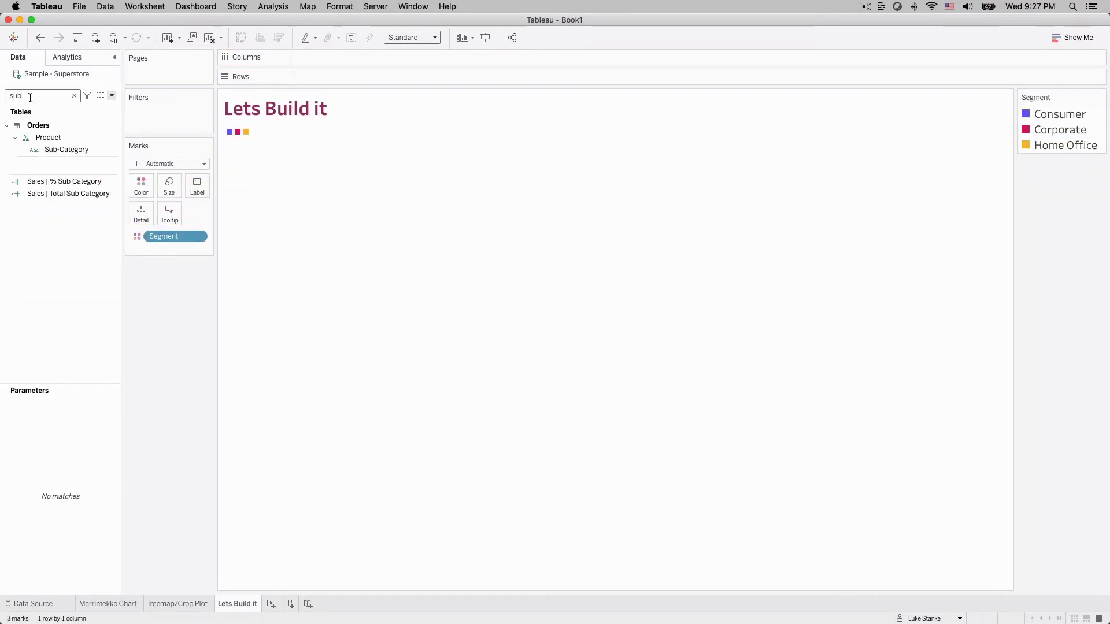
pyautogui.moveTo(65, 149); pyautogui.dragTo(138, 216)
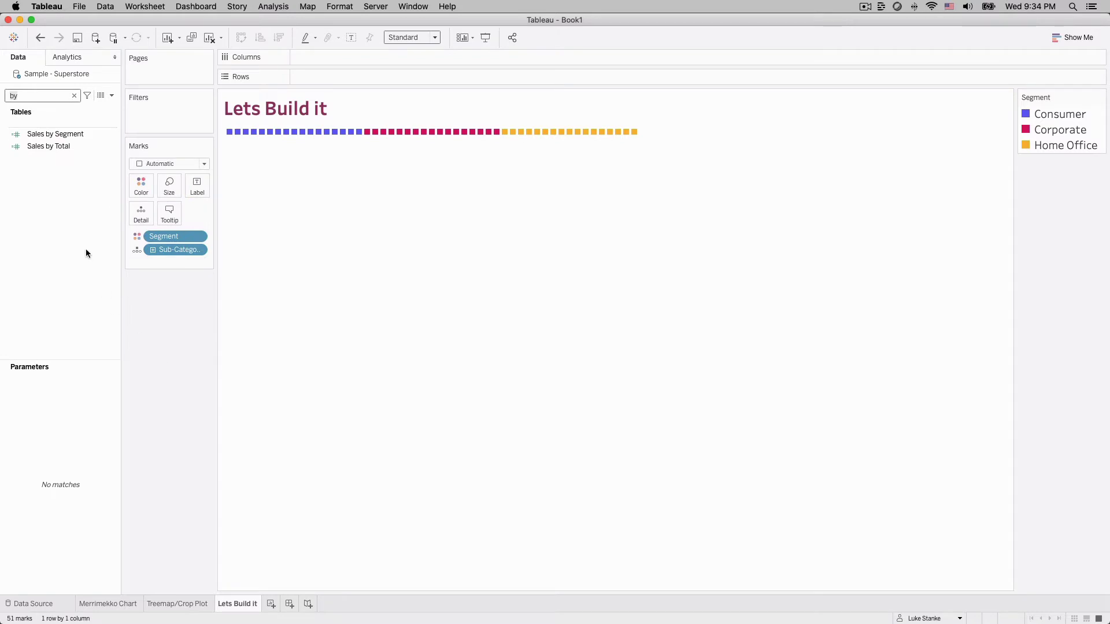
pyautogui.click(140, 164)
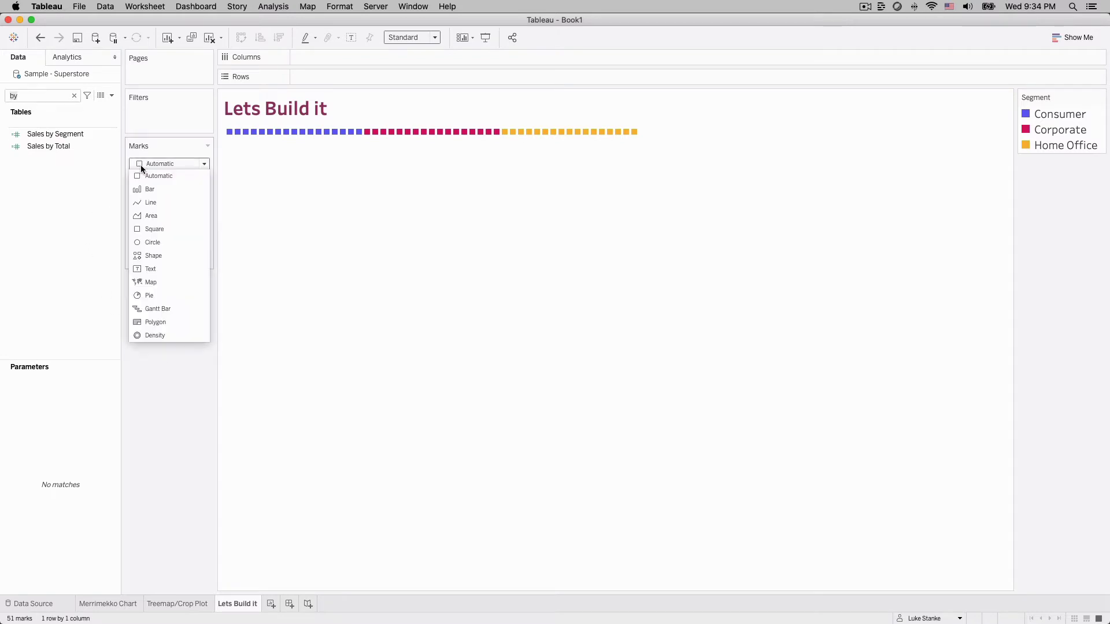
pyautogui.click(145, 189)
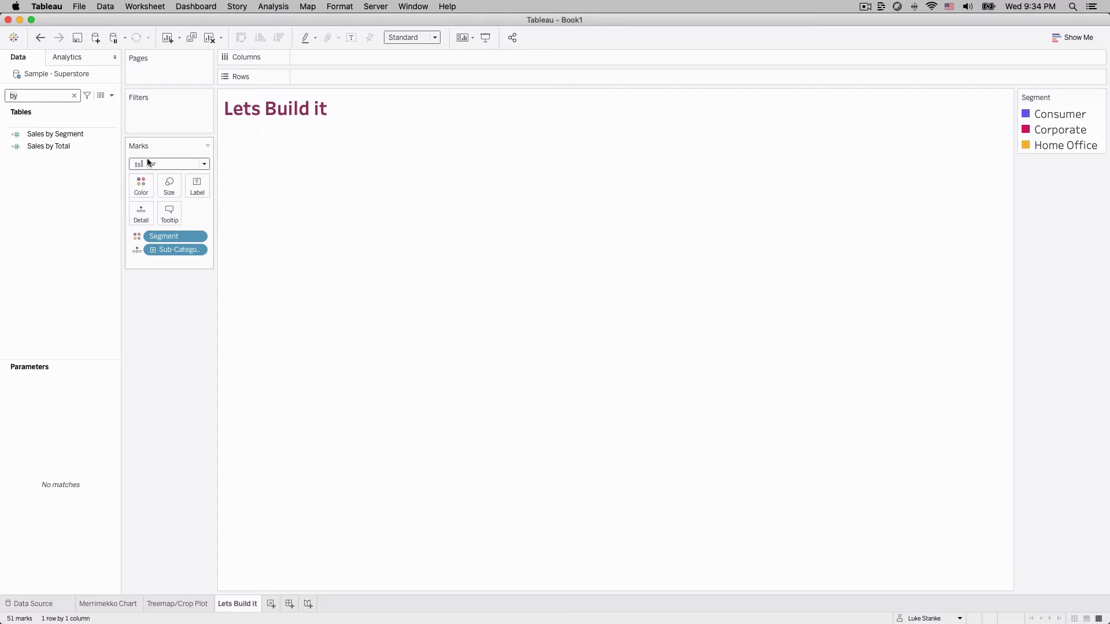
# Start a new calculation with formula [Sales by Segment]/[Sales by Total]
pyautogui.click(112, 96)
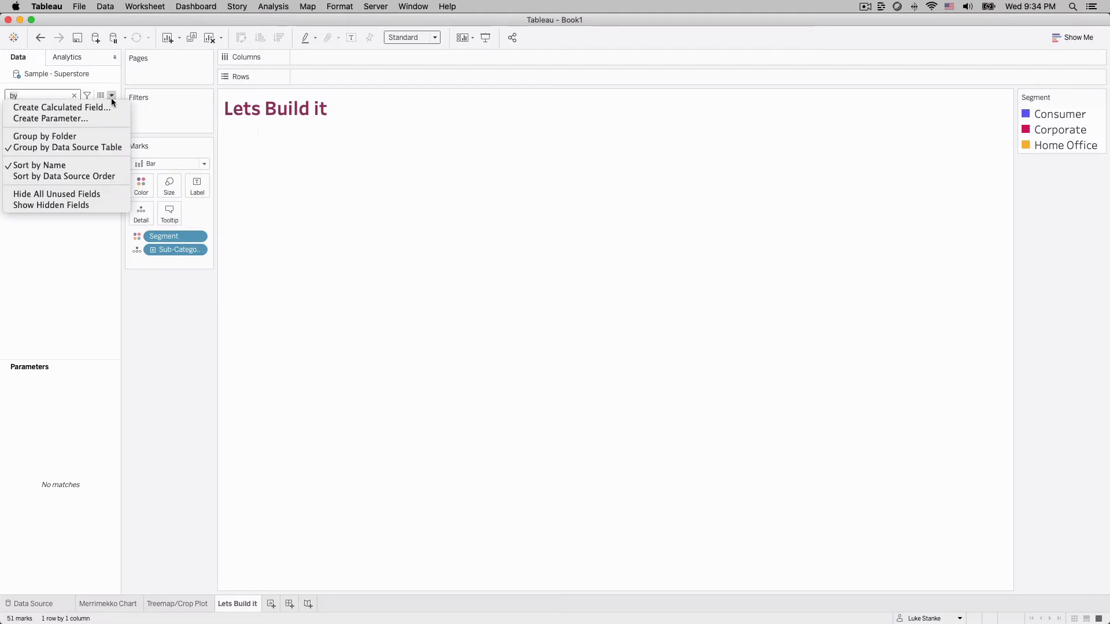
pyautogui.click(107, 107)
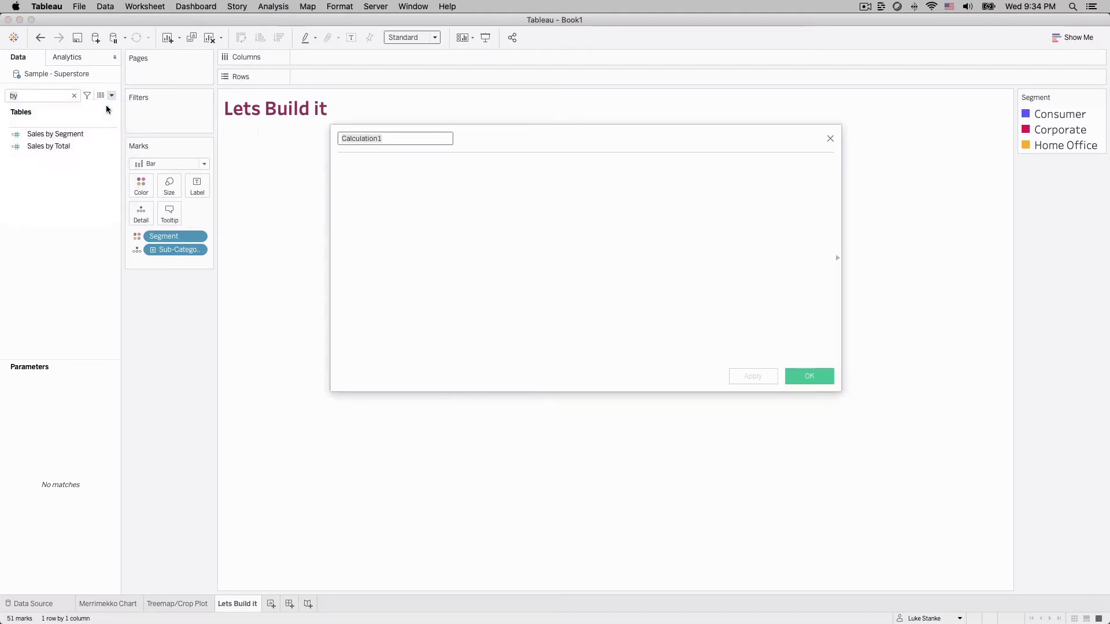
pyautogui.click(377, 181)
pyautogui.write('sa')
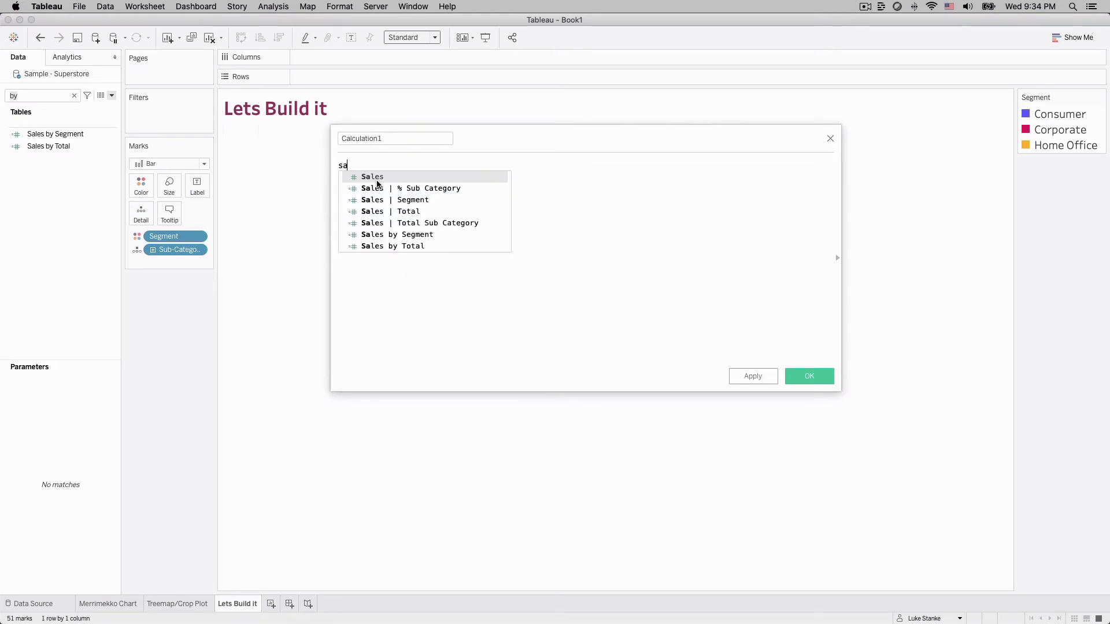
pyautogui.write('les by')
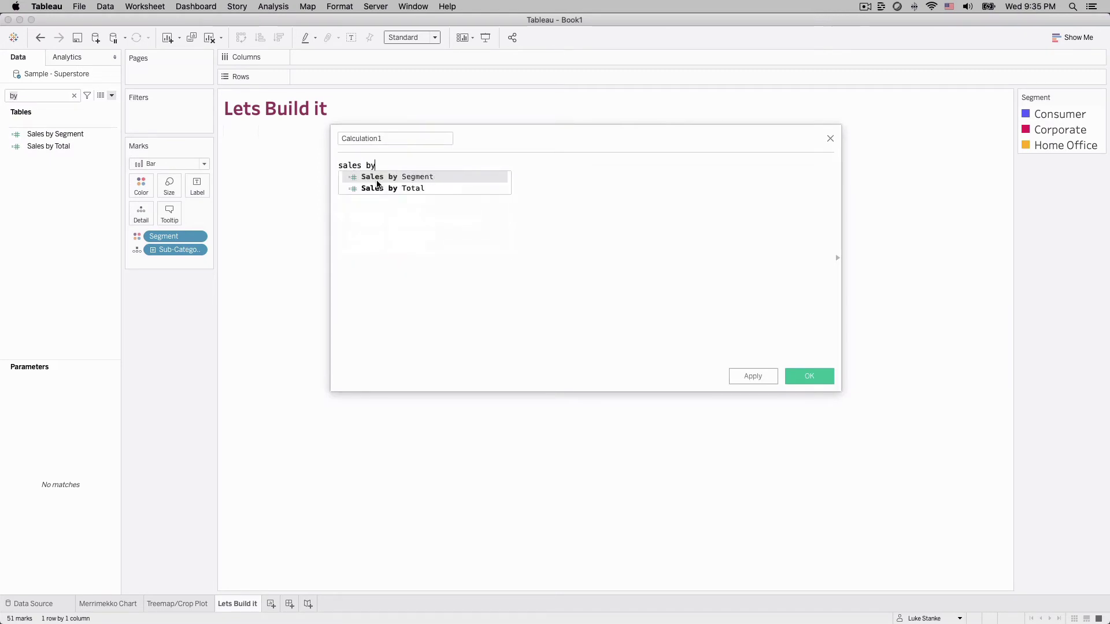
pyautogui.press('Return')
pyautogui.write('/sales')
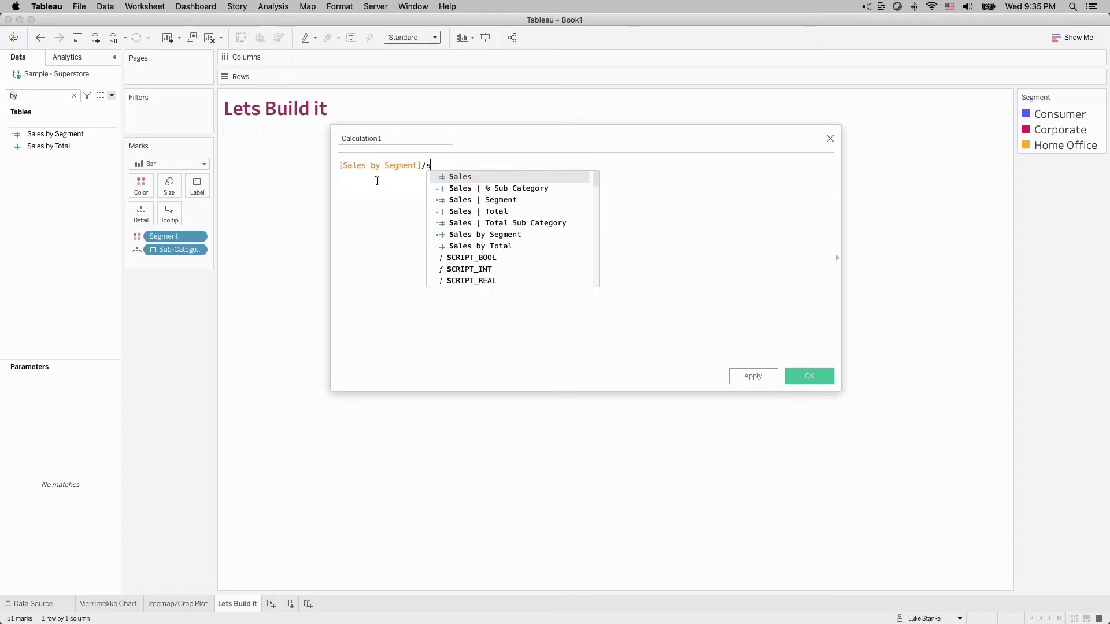
pyautogui.press('Down')
pyautogui.press('Down')
pyautogui.press('Down')
pyautogui.press('Down')
pyautogui.press('Down')
pyautogui.press('Down')
pyautogui.press('Return')
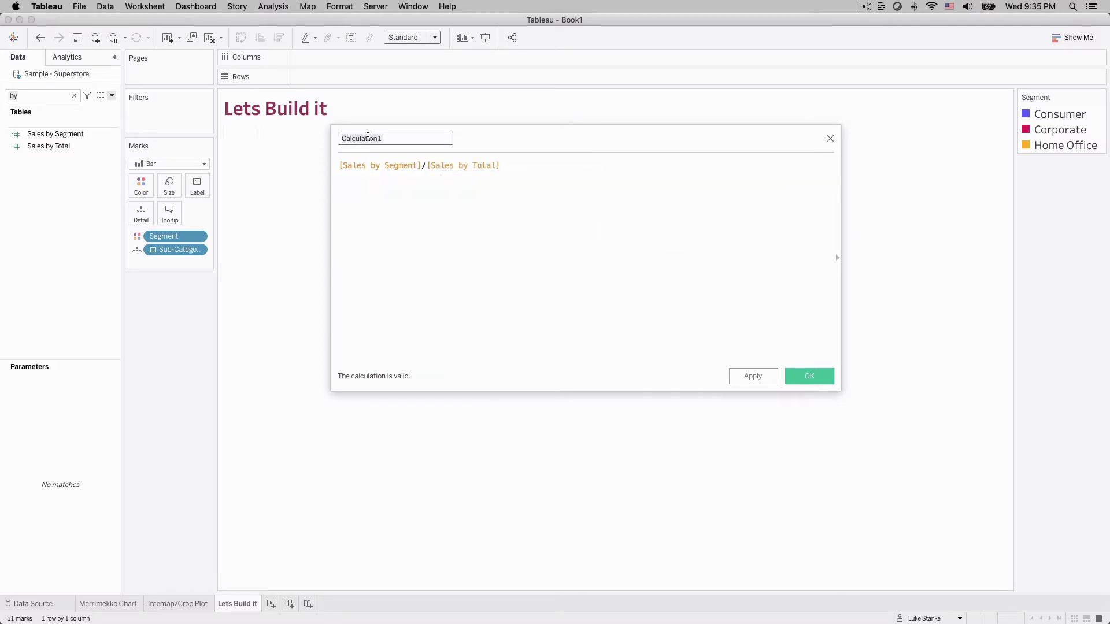
# Name the calculation 'Sales by Percent Sub-Category'
pyautogui.doubleClick(367, 138)
pyautogui.write('Sales by Ser')
pyautogui.press('BackSpace')
pyautogui.press('BackSpace')
pyautogui.press('BackSpace')
pyautogui.write('Percent Sub-Category')
# Save the percent field, put it on Columns, and compute its nested Sales by Segment along Segment
pyautogui.click(810, 376)
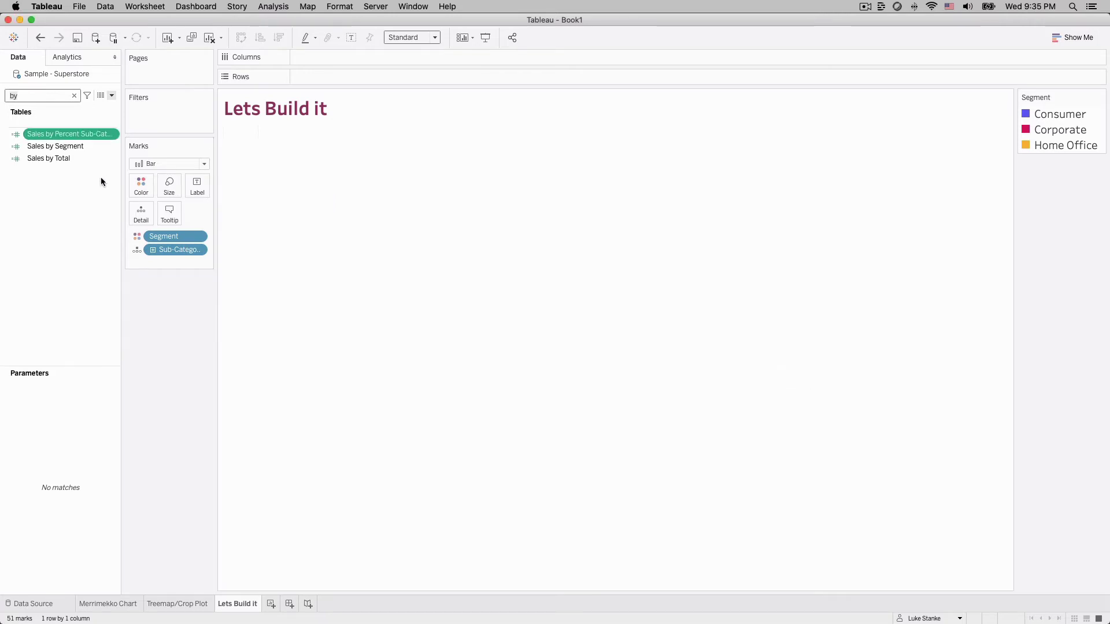
pyautogui.moveTo(85, 131); pyautogui.dragTo(366, 58)
pyautogui.click(366, 57)
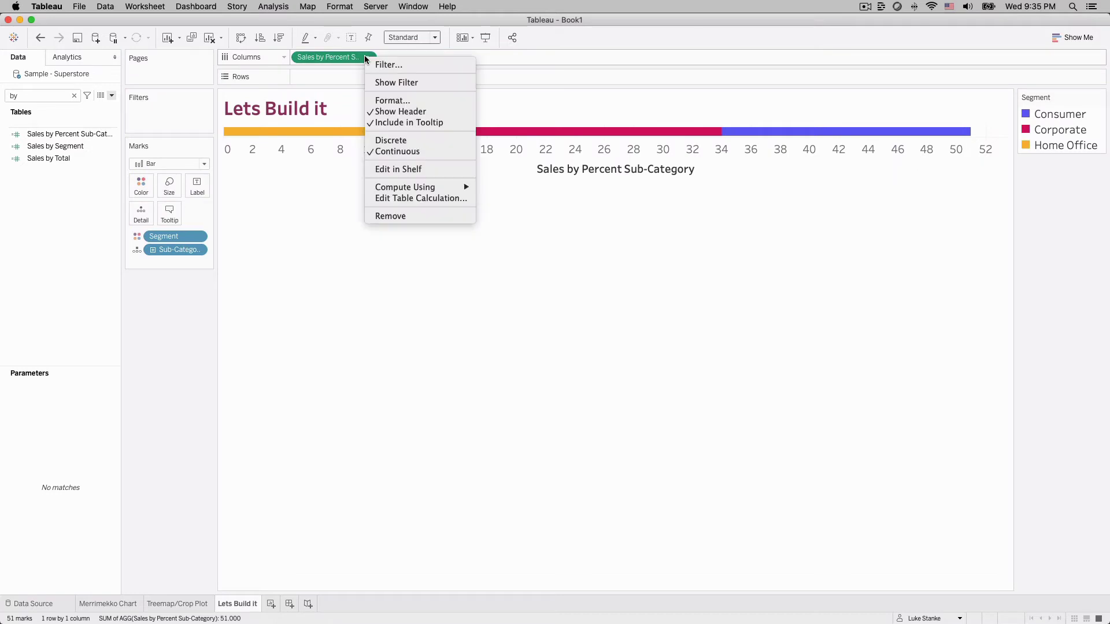
pyautogui.click(400, 198)
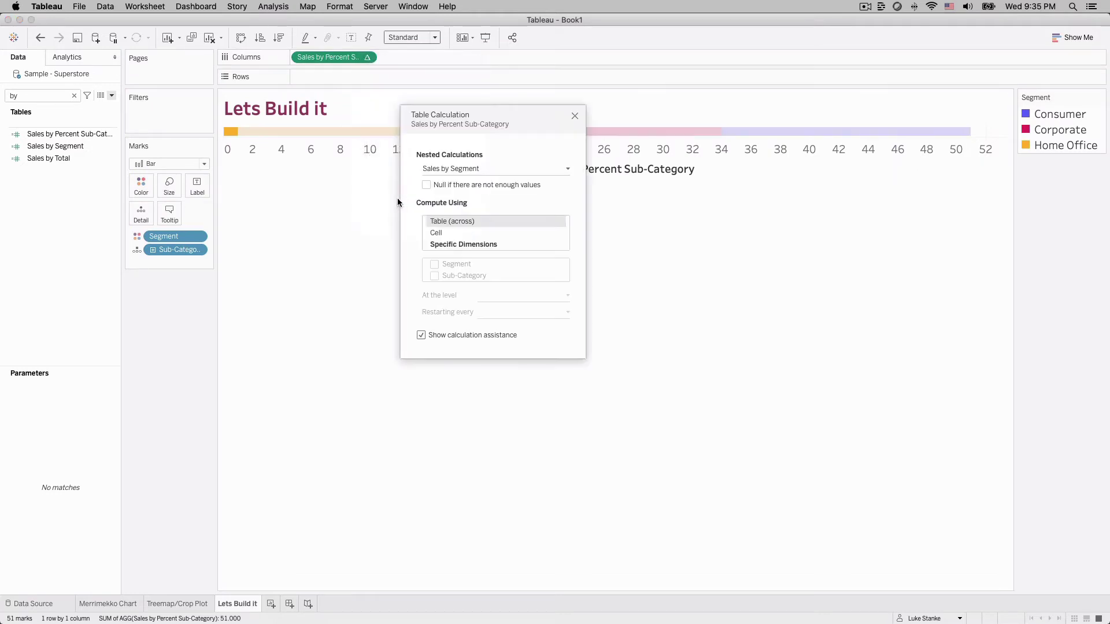
pyautogui.click(454, 169)
pyautogui.click(460, 181)
pyautogui.click(453, 243)
pyautogui.click(434, 266)
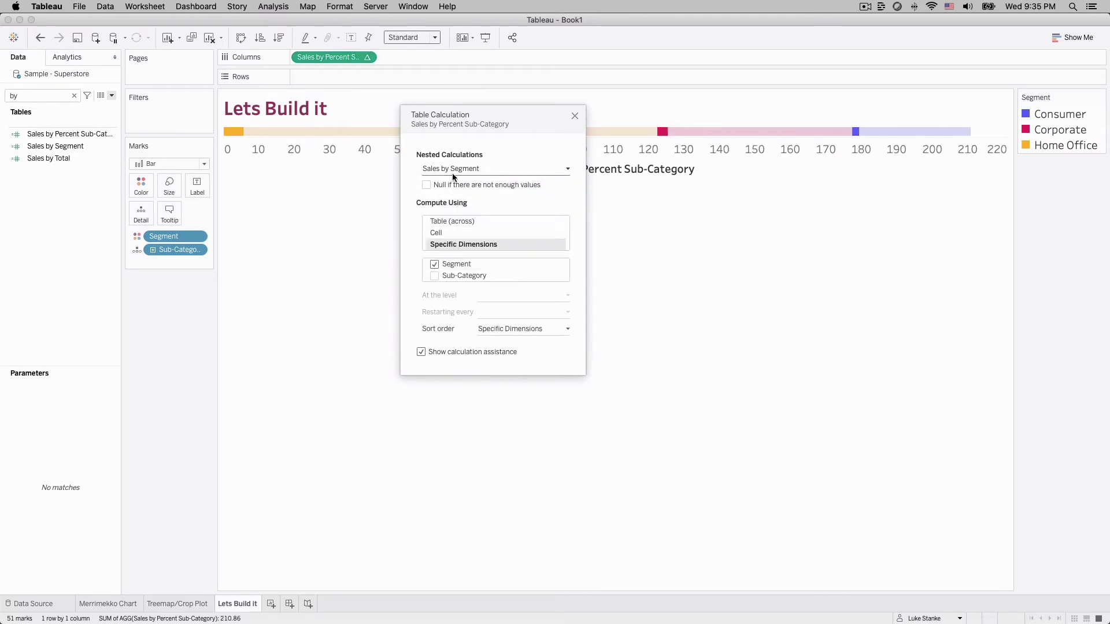
# Compute the nested Sales by Total along specific dimensions including Sub-Category
pyautogui.click(454, 169)
pyautogui.click(452, 190)
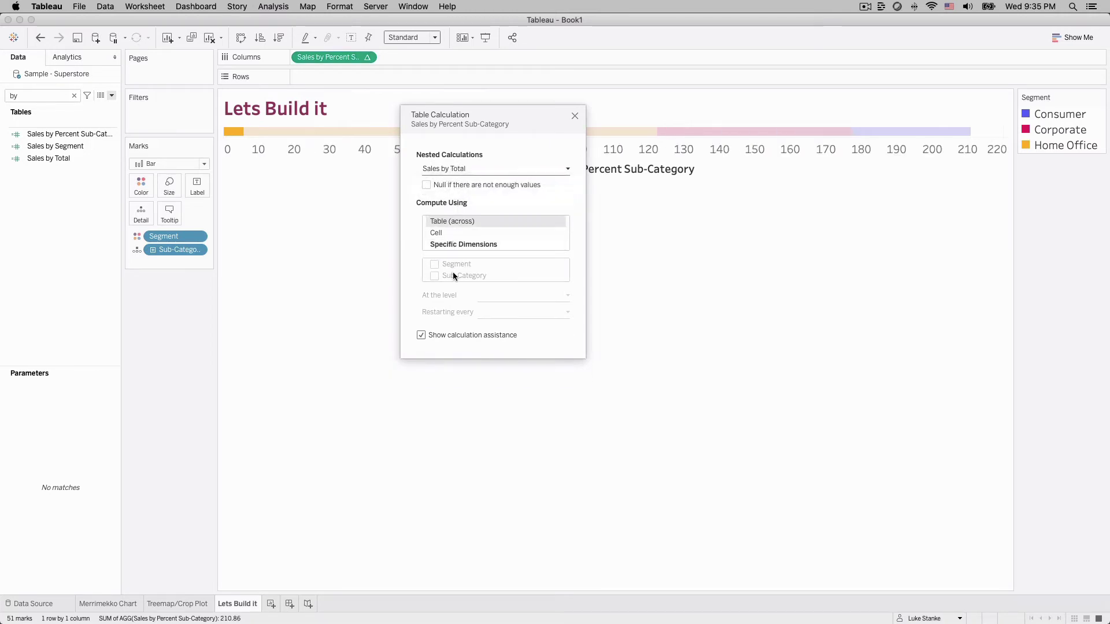
pyautogui.click(439, 246)
pyautogui.click(435, 276)
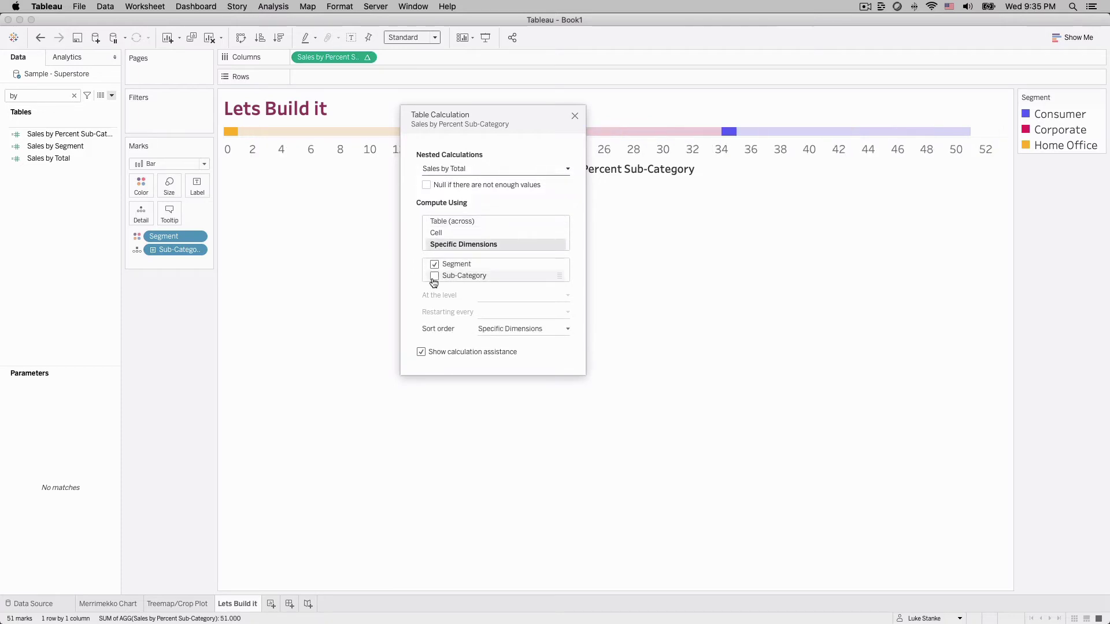
pyautogui.click(575, 116)
# Move the percent pill onto Size and start another calculated field
pyautogui.moveTo(332, 60); pyautogui.dragTo(168, 192)
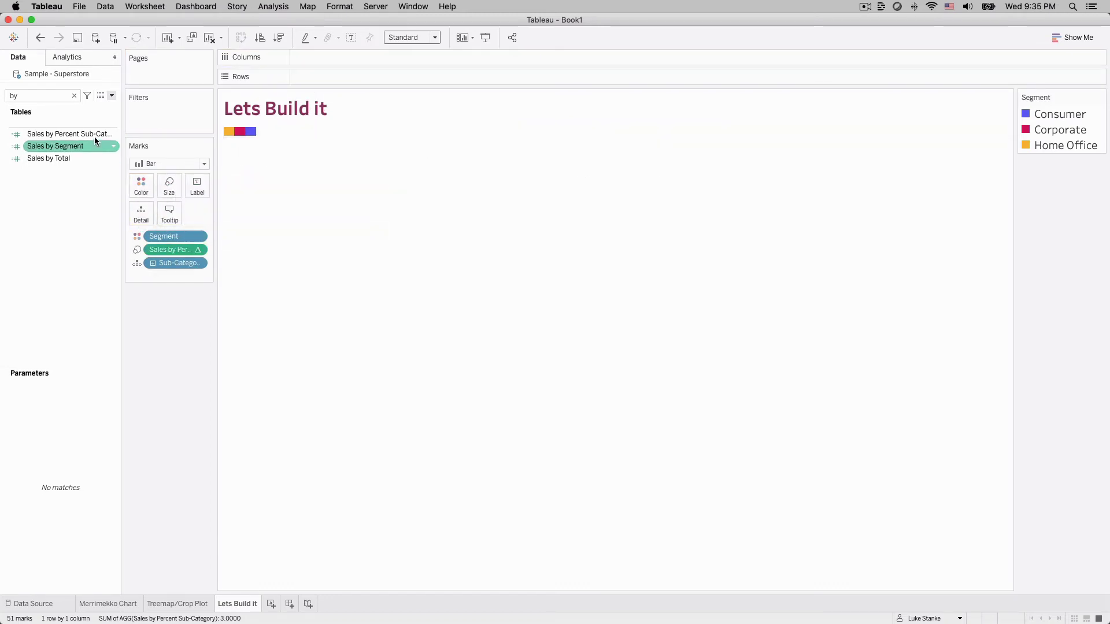
pyautogui.click(111, 96)
pyautogui.click(106, 106)
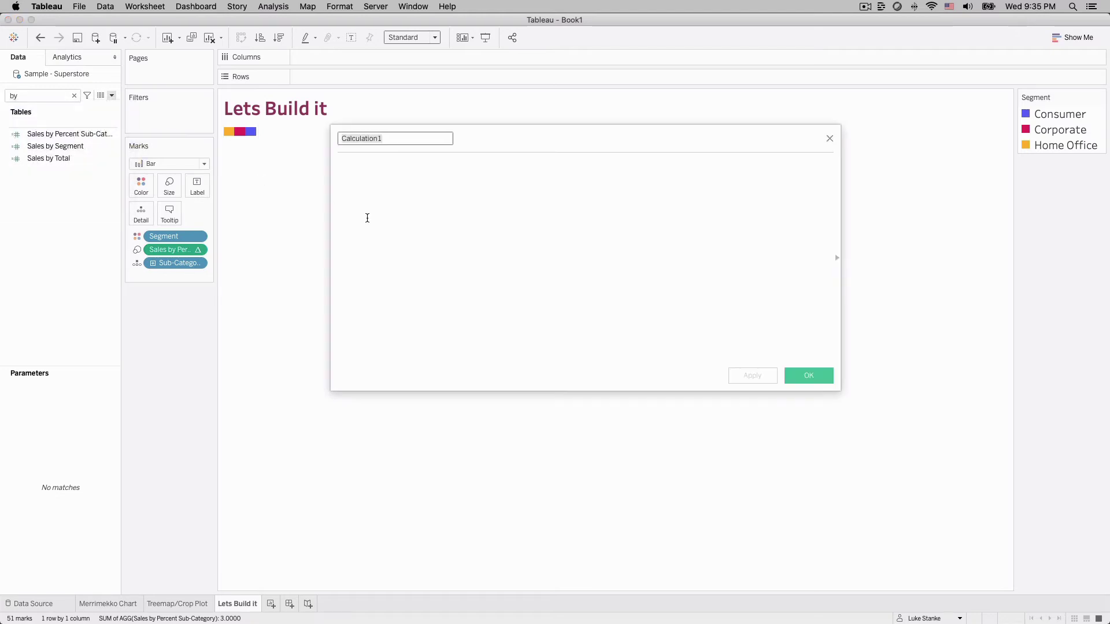
# Write LOOKUP([Sales by Percent Sub-Category], -1) in the new formula
pyautogui.click(367, 221)
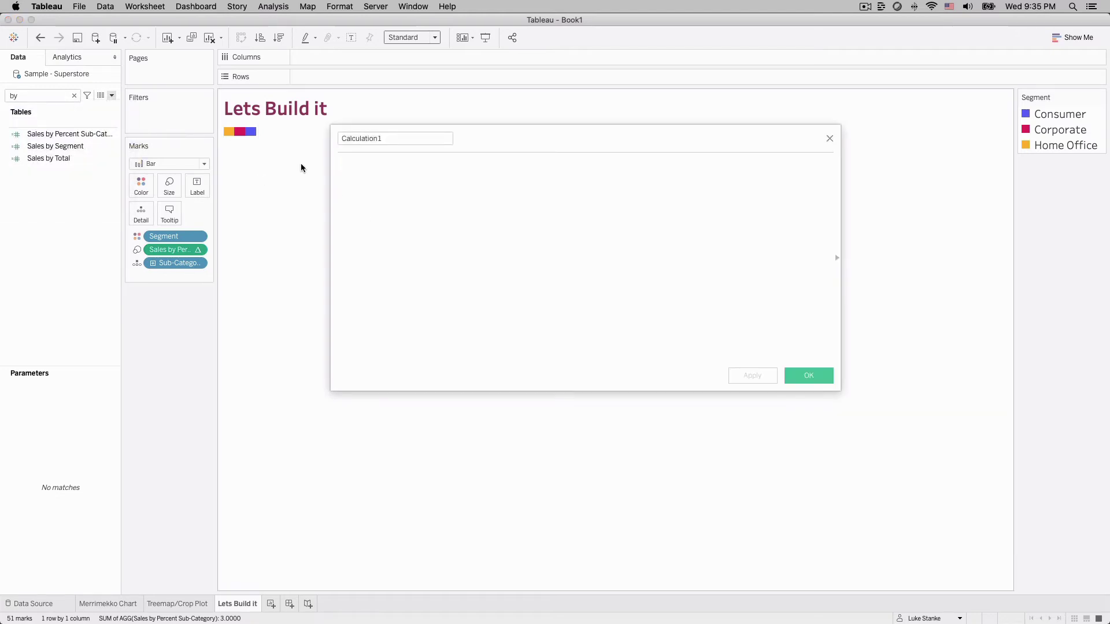
pyautogui.moveTo(68, 134); pyautogui.dragTo(417, 187)
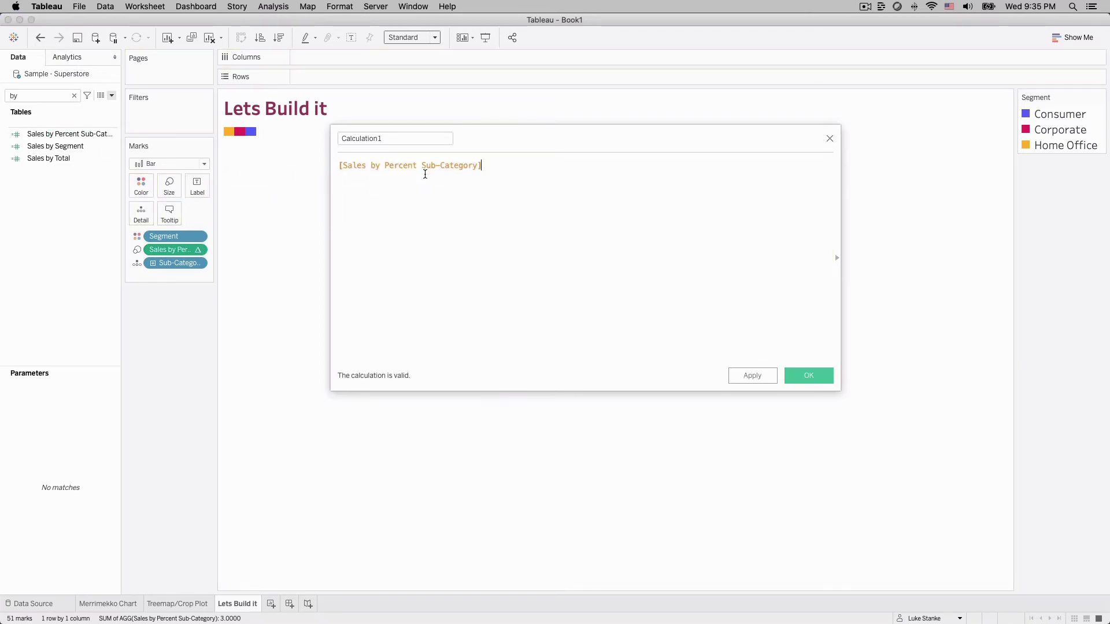
pyautogui.write(')LOOKUP')
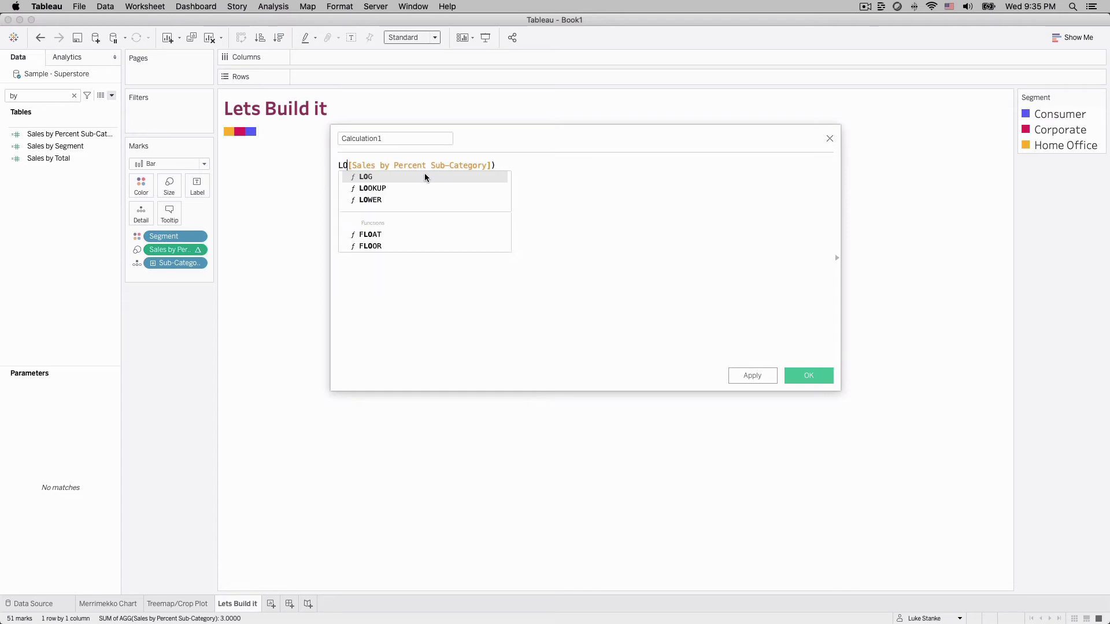
pyautogui.press('Return')
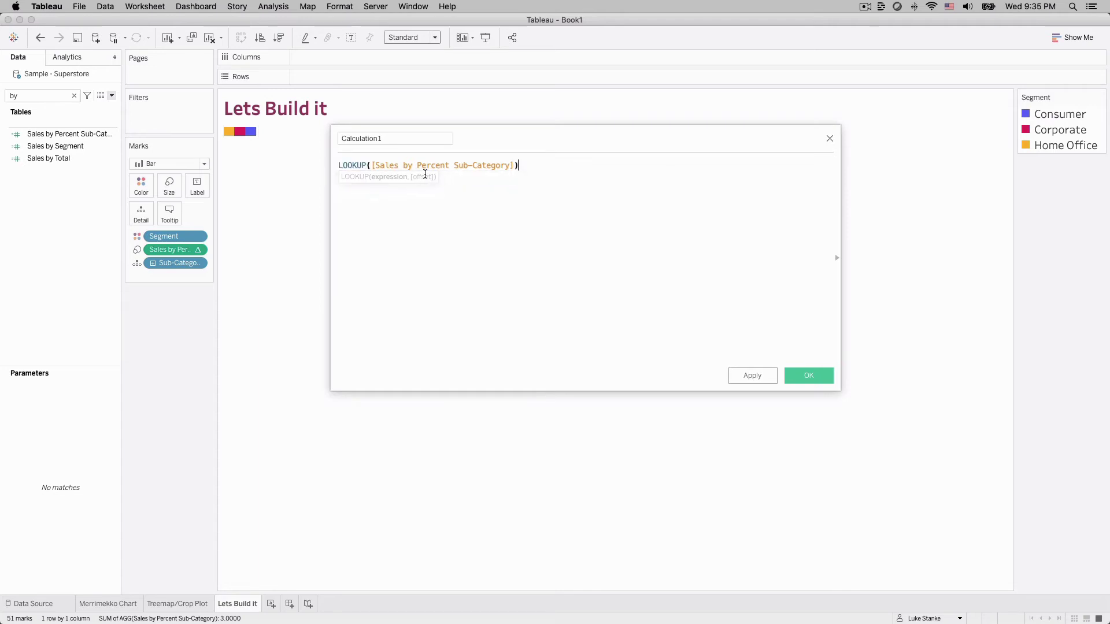
pyautogui.press('End')
pyautogui.write(', -1')
# Wrap the lookup as RUNNING_SUM(ZN(LOOKUP(...)))
pyautogui.press('Home')
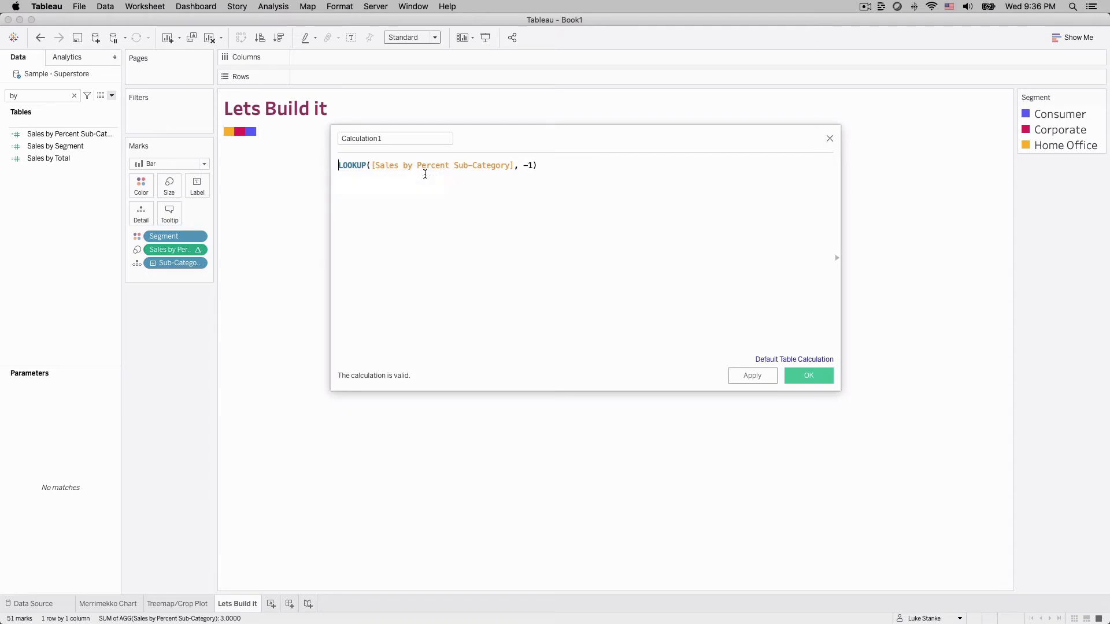
pyautogui.write('ZN')
pyautogui.press('Return')
pyautogui.press('End')
pyautogui.write(')')
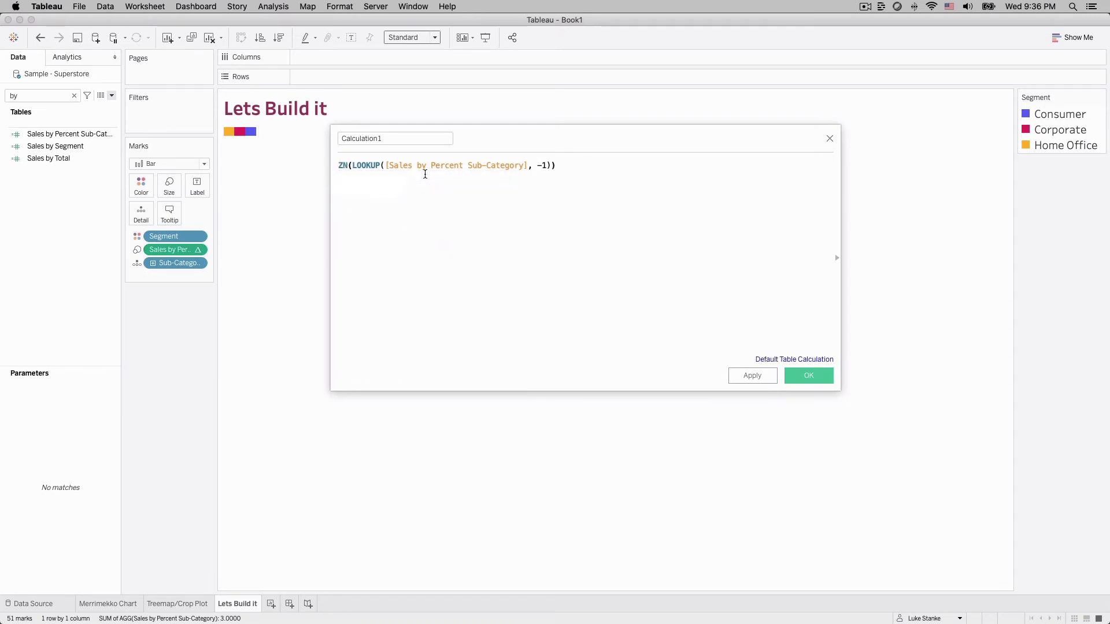
pyautogui.write('RUNNING_SU')
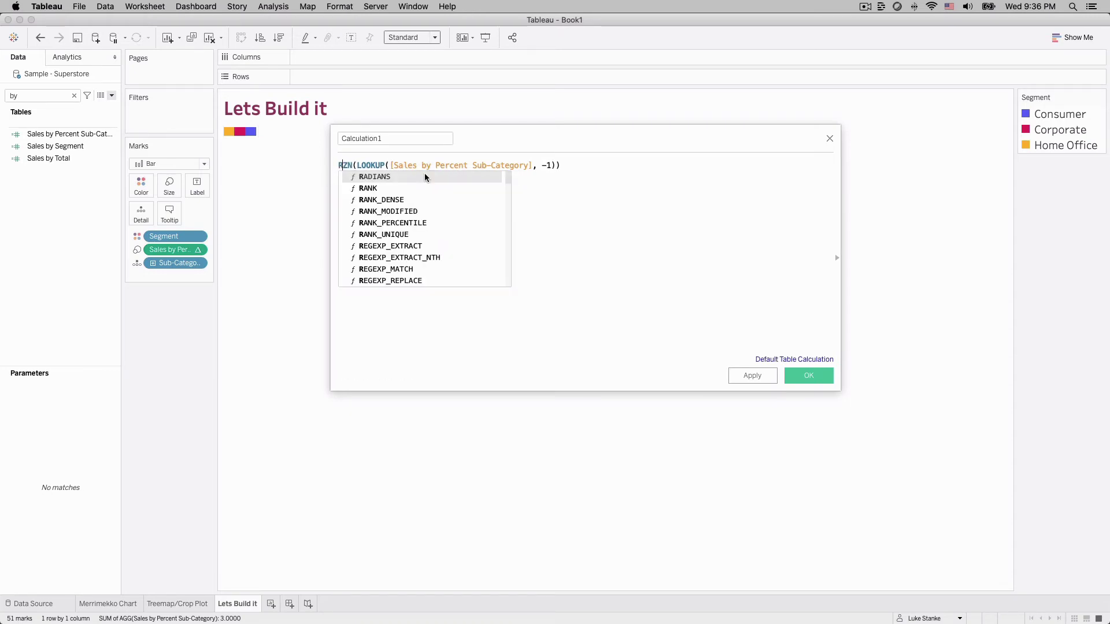
pyautogui.press('Return')
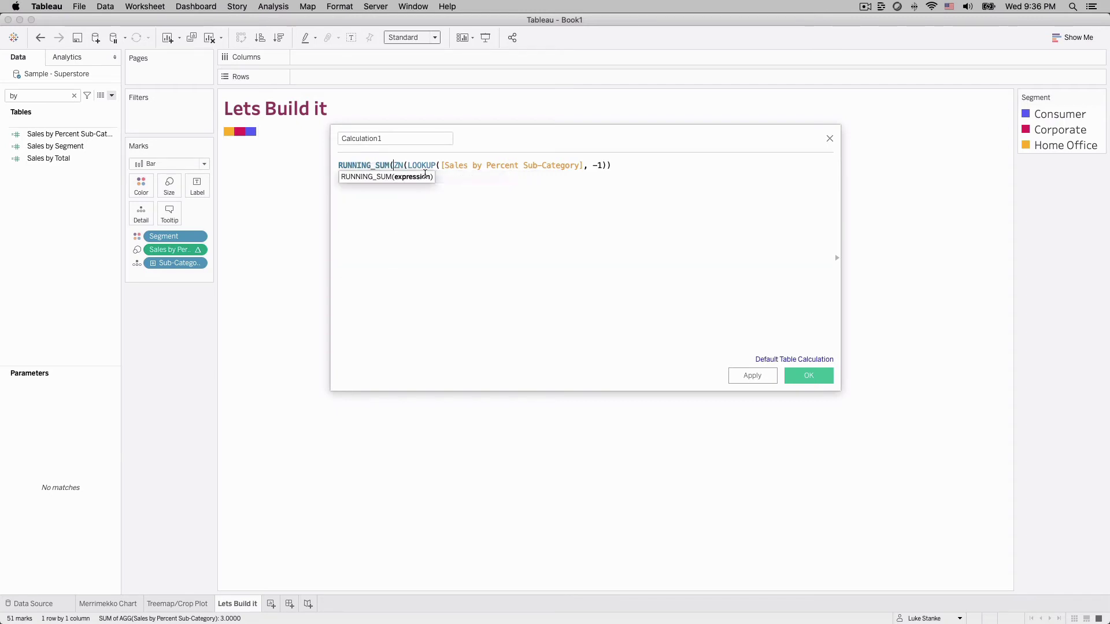
pyautogui.write(')')
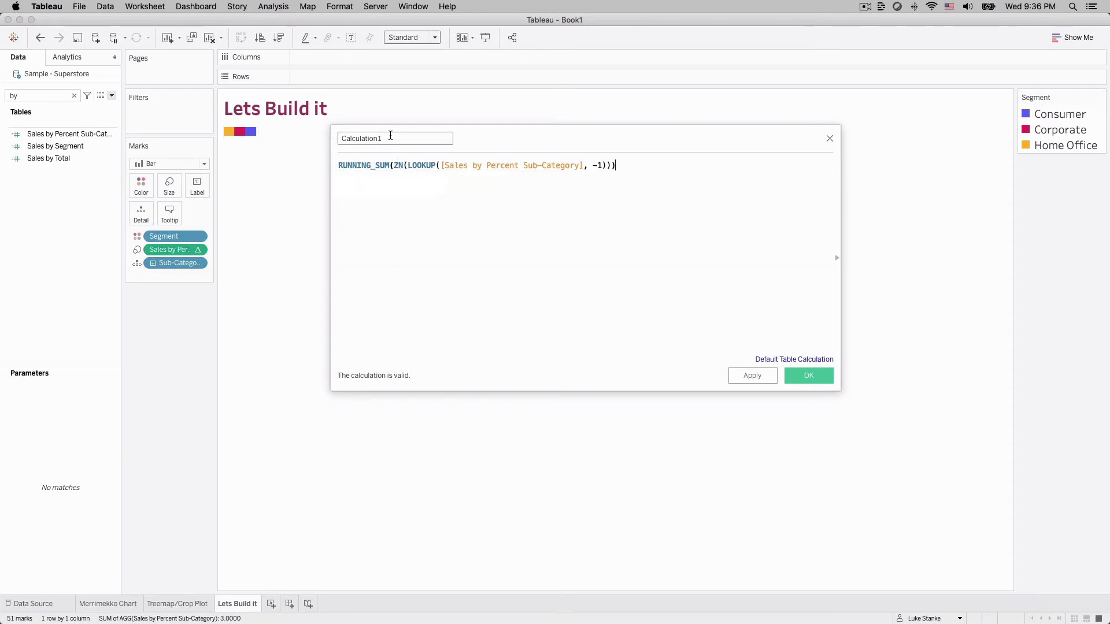
# Name the calculation 'x' and save it
pyautogui.doubleClick(389, 134)
pyautogui.write('x')
pyautogui.click(815, 373)
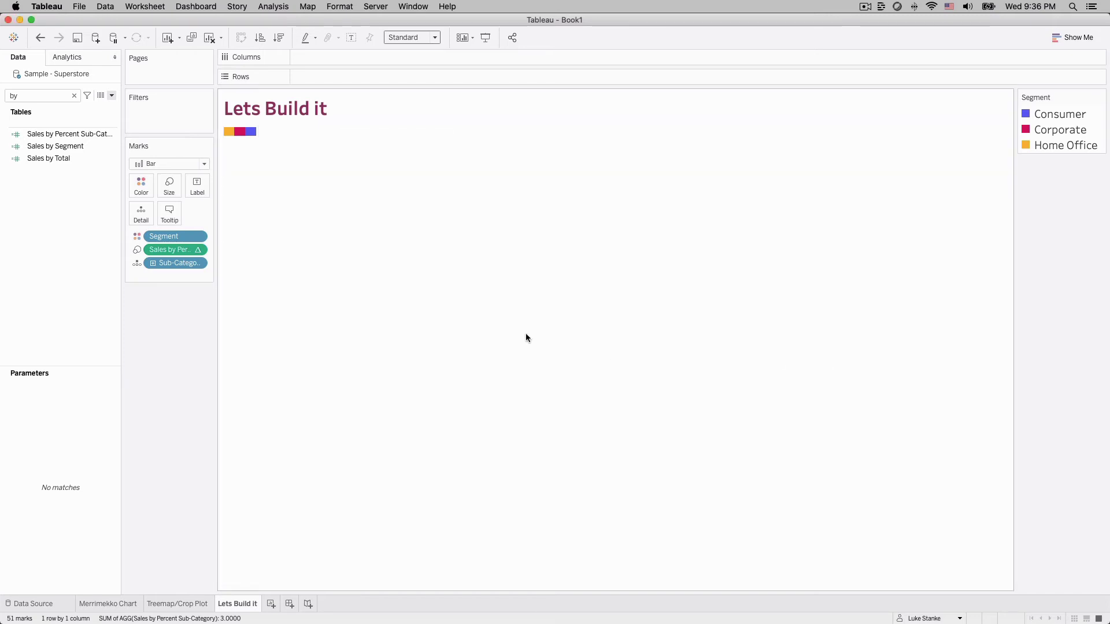
# Place x on Columns and open its table calculation settings
pyautogui.doubleClick(41, 101)
pyautogui.write('x')
pyautogui.moveTo(37, 132); pyautogui.dragTo(321, 60)
pyautogui.rightClick(324, 59)
pyautogui.click(360, 196)
# Compute x's nested calculations over Segment and Sub-Category, with Sales by Segment along Segment
pyautogui.click(460, 165)
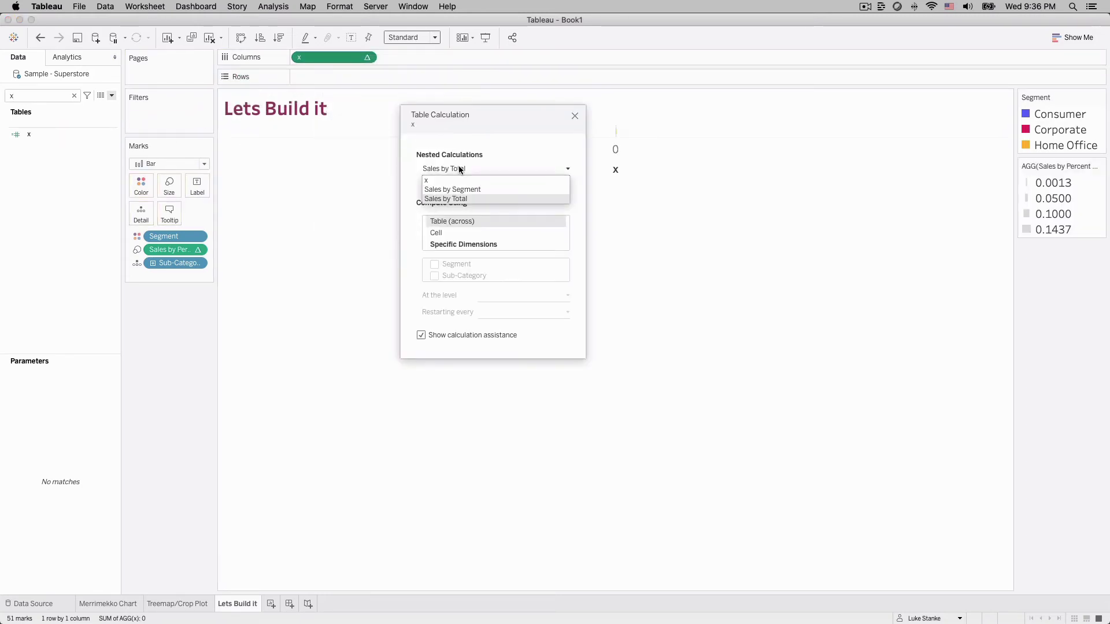
pyautogui.click(454, 244)
pyautogui.click(434, 264)
pyautogui.click(435, 276)
pyautogui.click(453, 169)
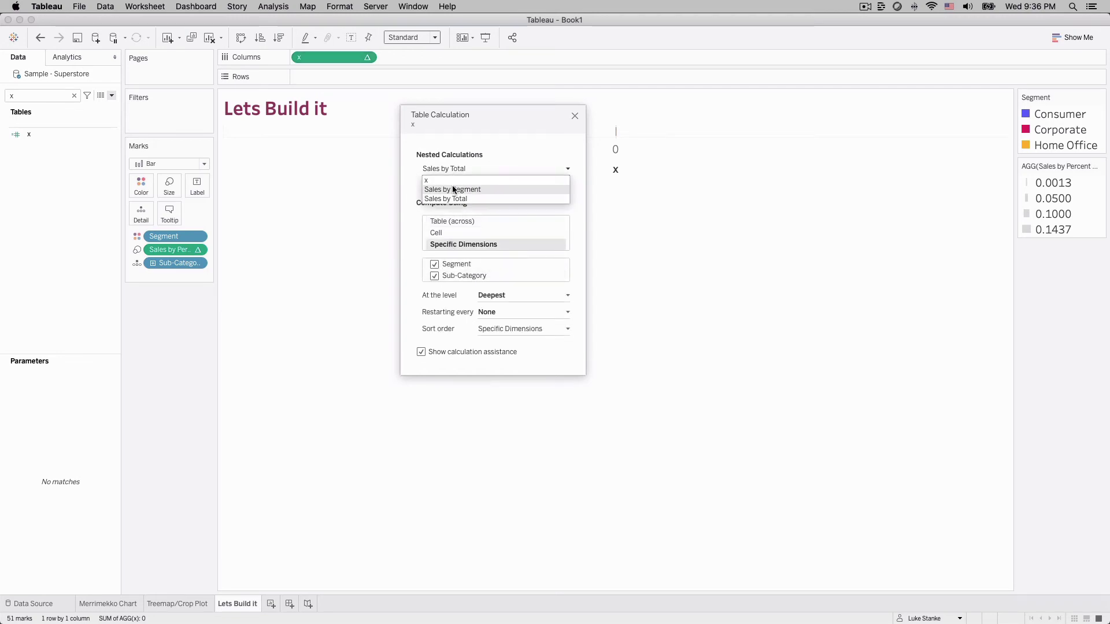
pyautogui.click(455, 187)
pyautogui.click(454, 244)
pyautogui.click(435, 264)
# Set x itself to compute along Sub-Category only
pyautogui.click(457, 168)
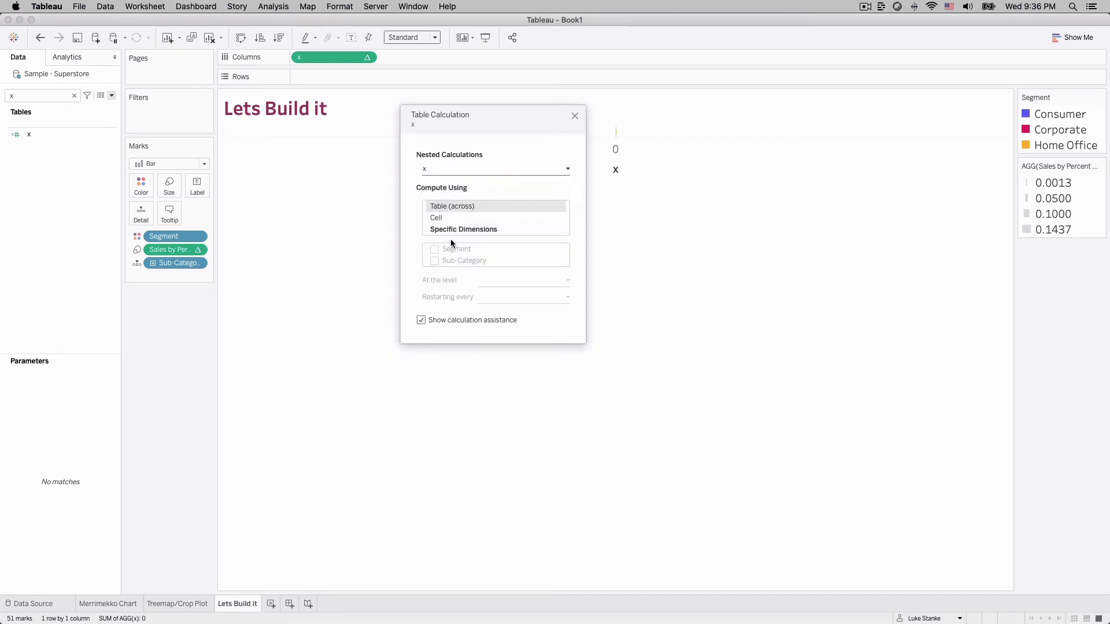
pyautogui.click(456, 230)
pyautogui.click(434, 261)
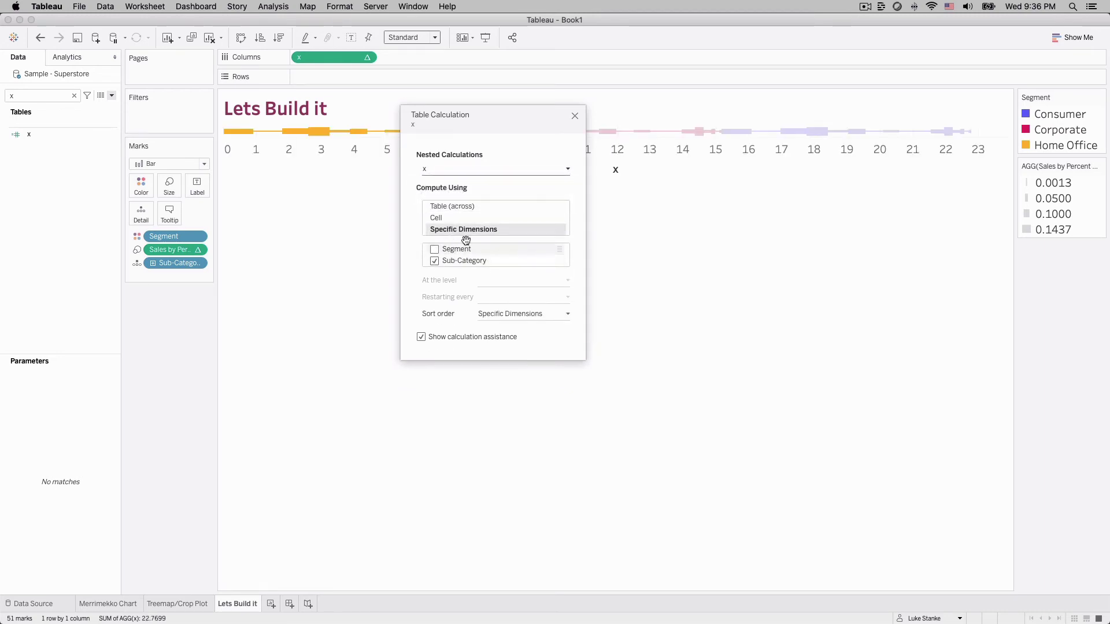
pyautogui.click(575, 116)
pyautogui.moveTo(298, 137)
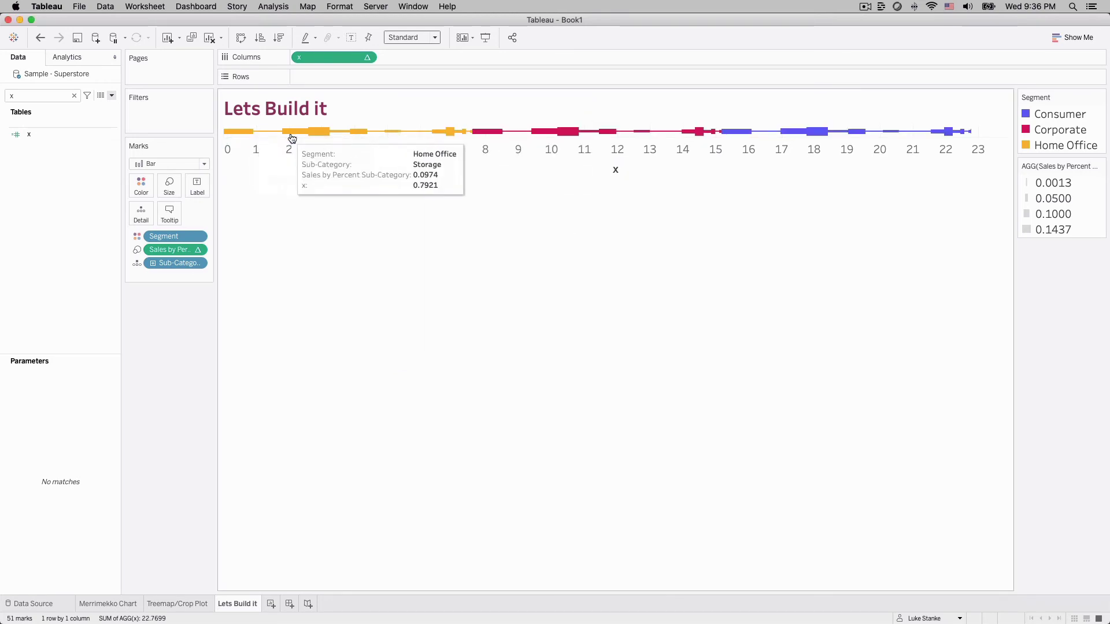
pyautogui.moveTo(961, 136)
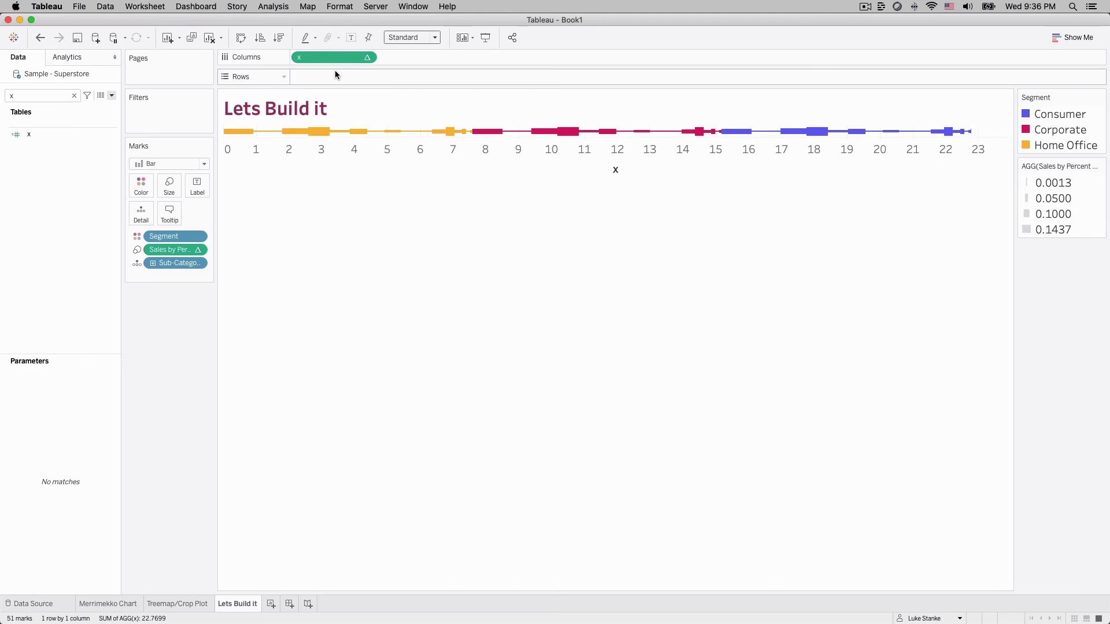
# Start a new calculated field named 'y'
pyautogui.click(121, 603)
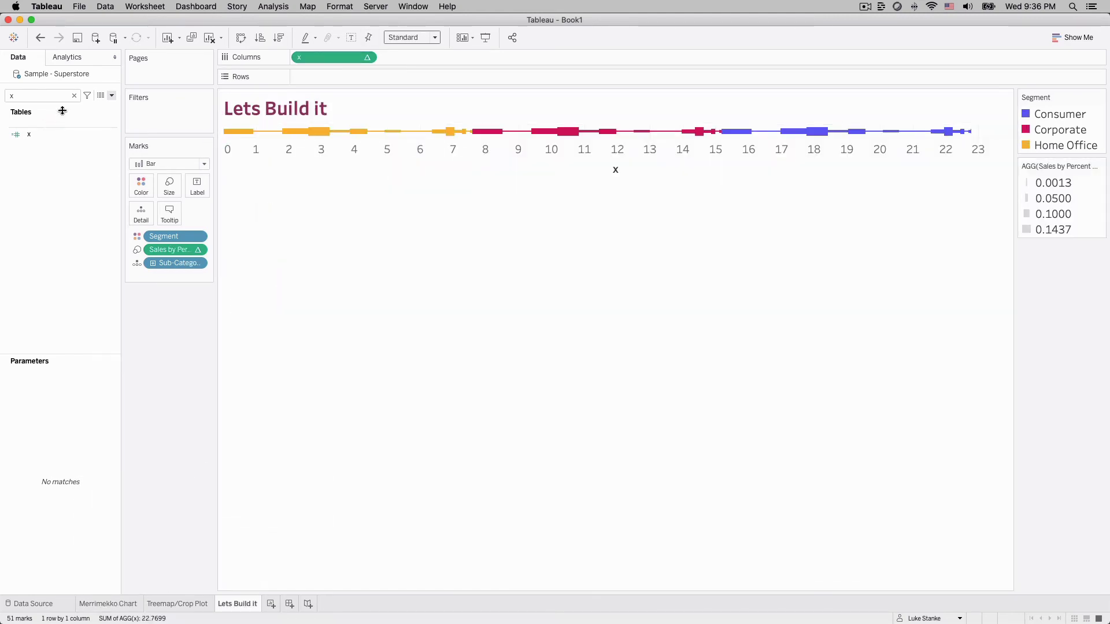
pyautogui.click(112, 96)
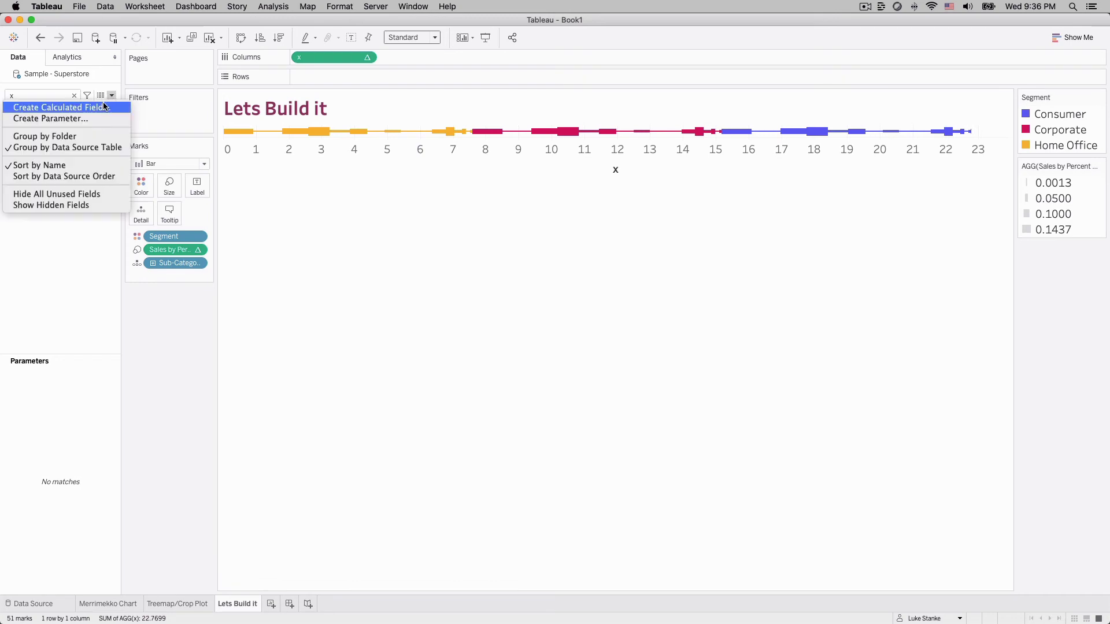
pyautogui.click(104, 107)
pyautogui.write('y')
# Enter the formula SUM([Sales])/[Sales by Segment] and save y
pyautogui.click(396, 194)
pyautogui.write('Su')
pyautogui.press('Return')
pyautogui.write('Sa')
pyautogui.press('Return')
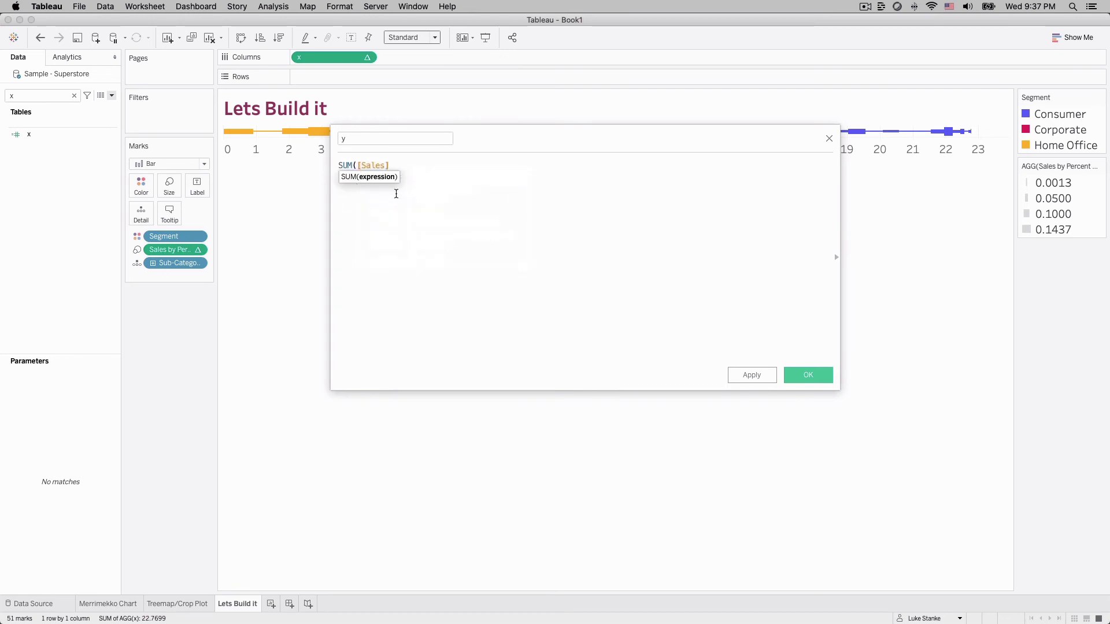
pyautogui.write(')/Sal')
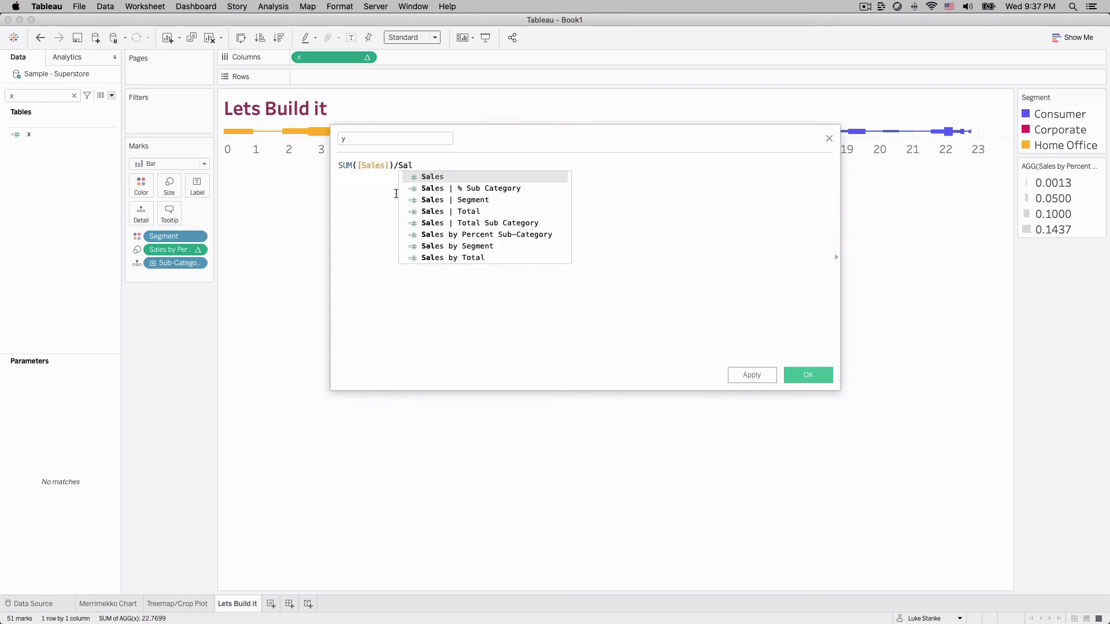
pyautogui.press('Down')
pyautogui.press('Down')
pyautogui.press('Down')
pyautogui.press('Down')
pyautogui.press('Down')
pyautogui.press('Down')
pyautogui.press('Return')
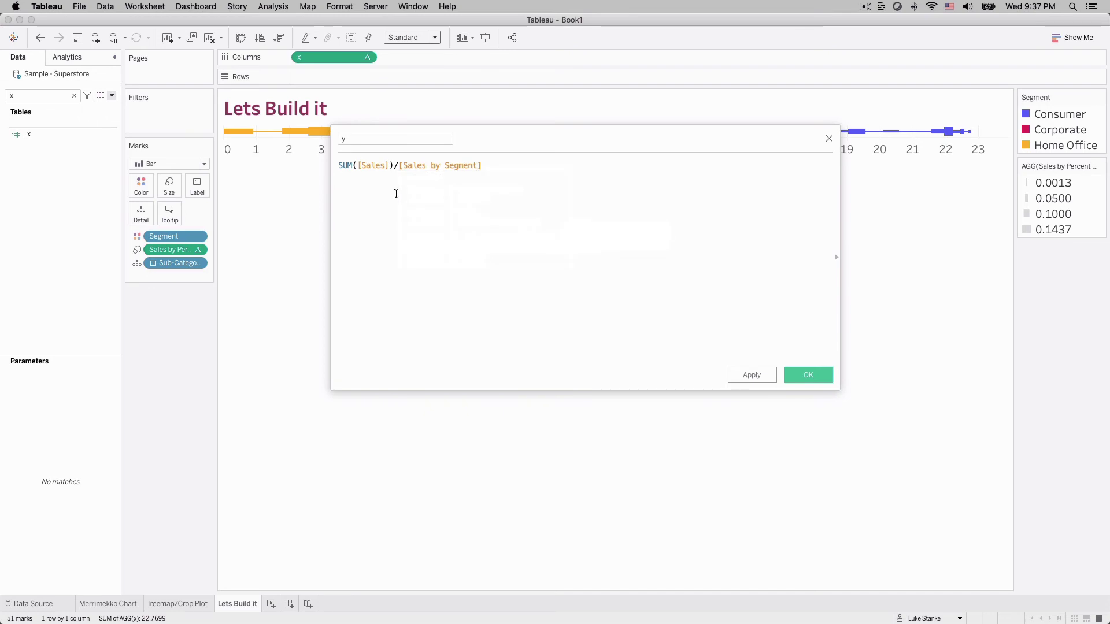
pyautogui.click(792, 370)
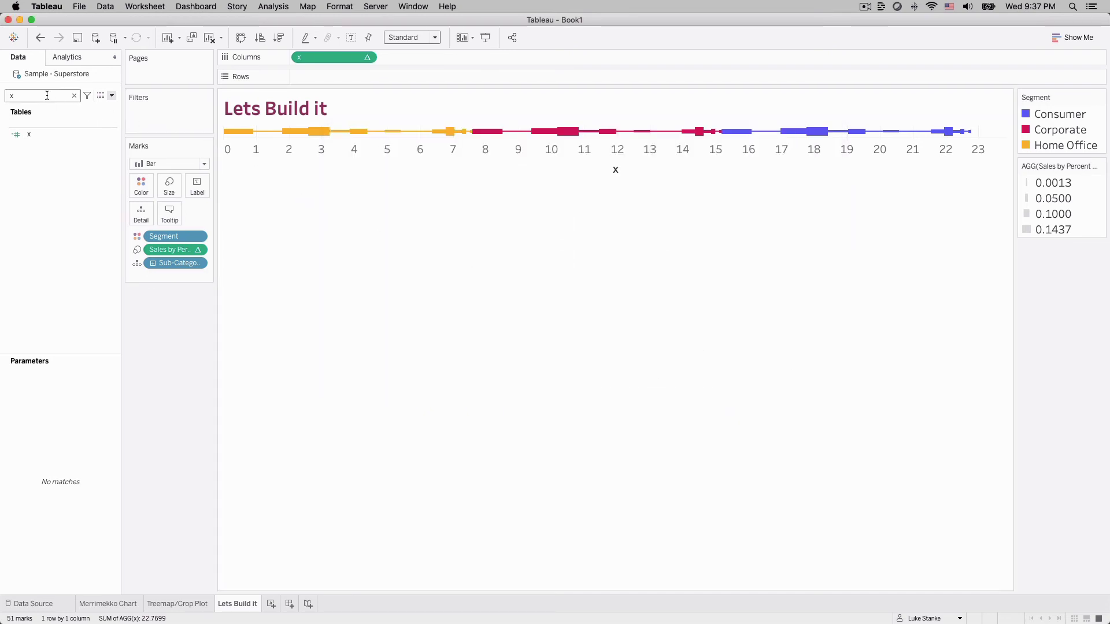
pyautogui.press('BackSpace')
# Place y on Rows and compute its table calculation along Segment
pyautogui.write('y')
pyautogui.moveTo(29, 298); pyautogui.dragTo(381, 71)
pyautogui.click(367, 77)
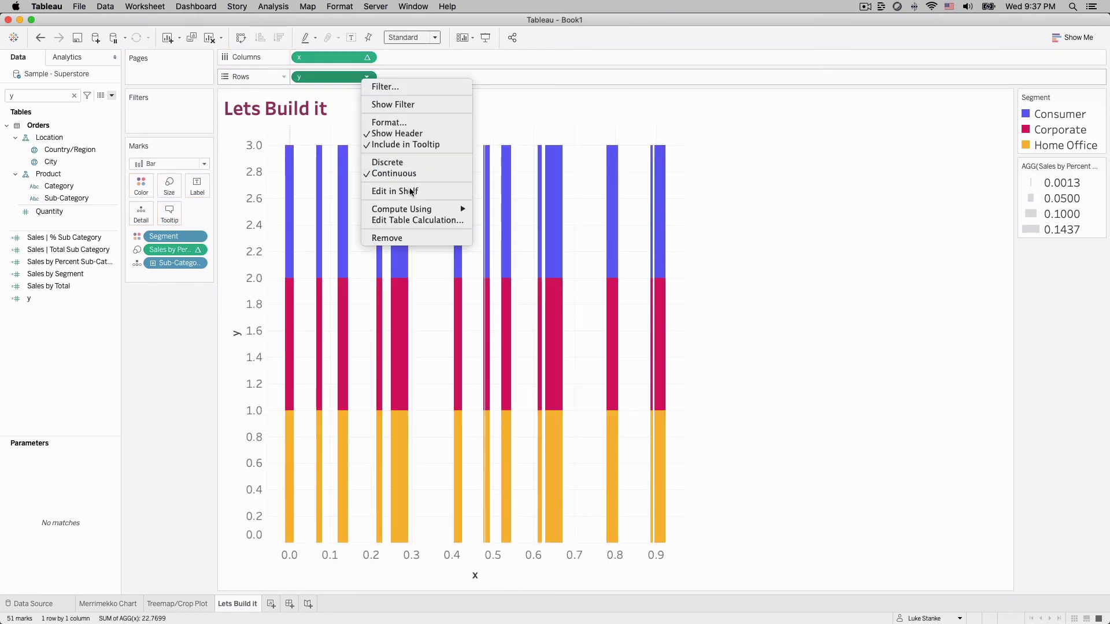
pyautogui.click(411, 220)
pyautogui.click(431, 215)
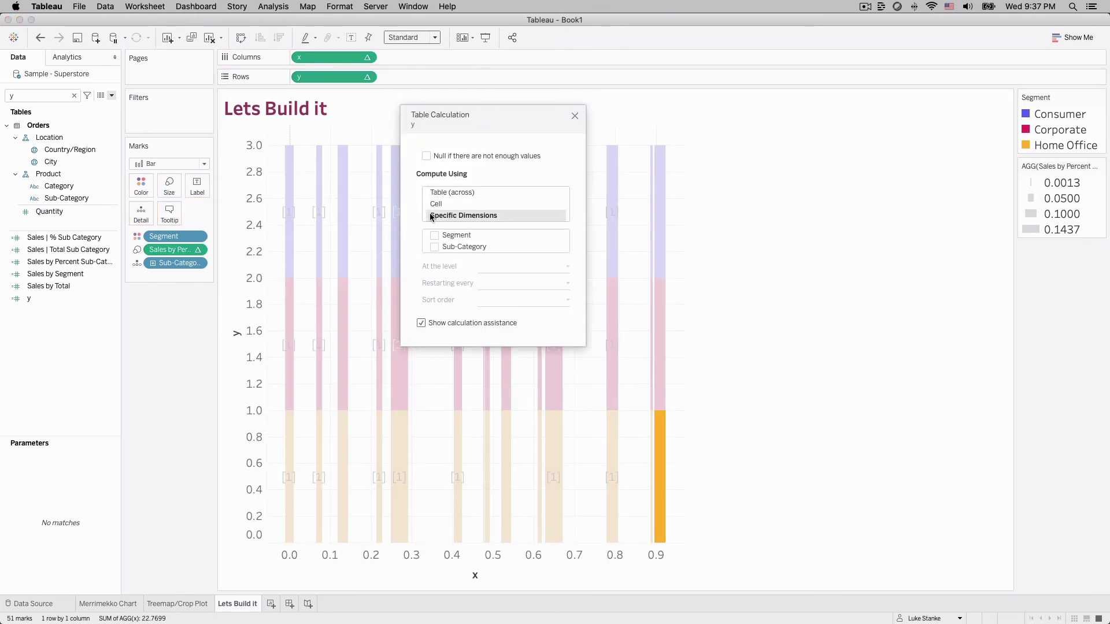
pyautogui.click(434, 235)
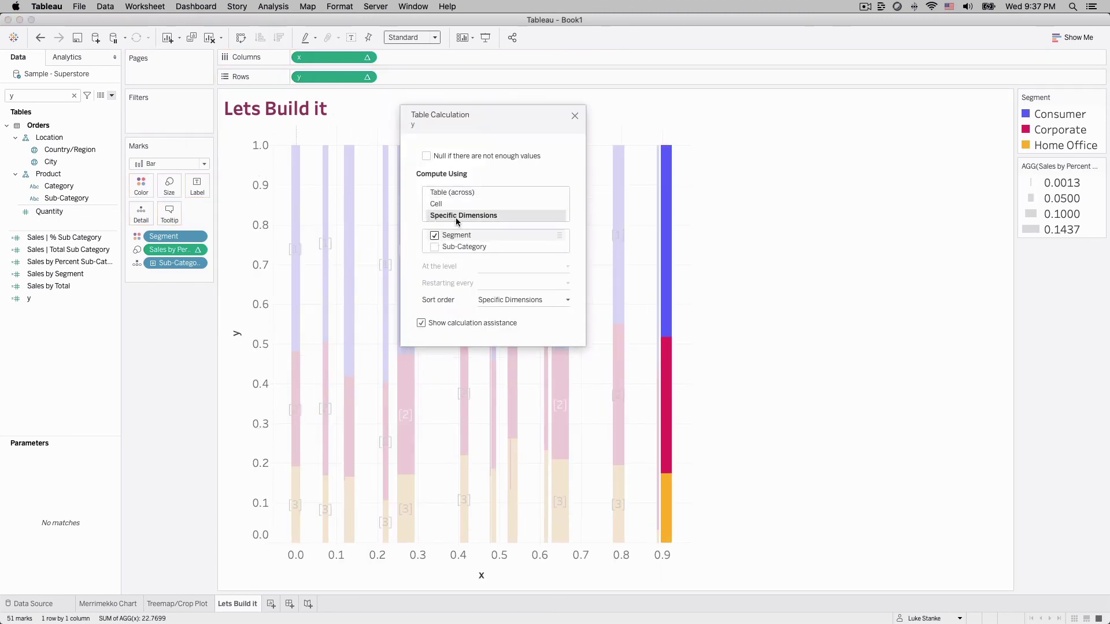
pyautogui.click(575, 116)
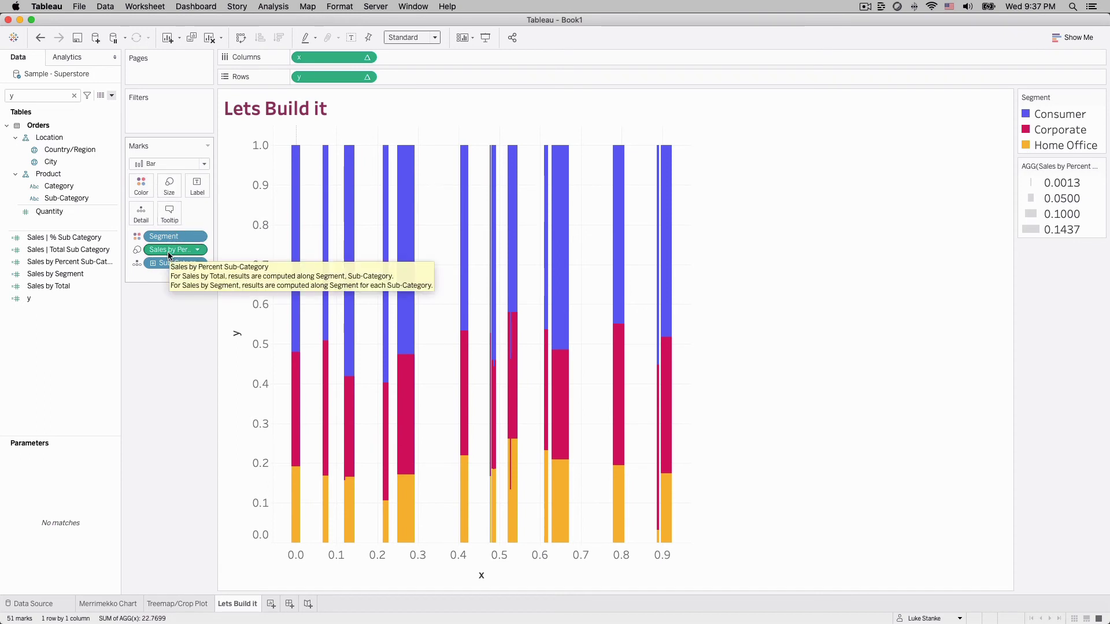
# Set the mark size to Fixed so bar widths follow the percent share
pyautogui.click(169, 187)
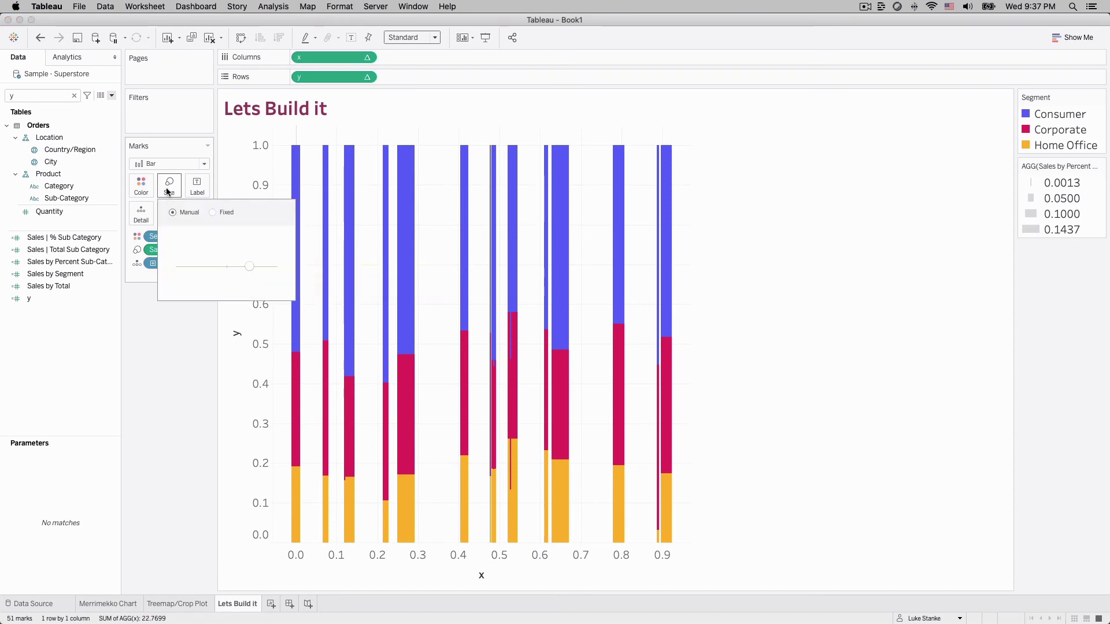
pyautogui.click(212, 213)
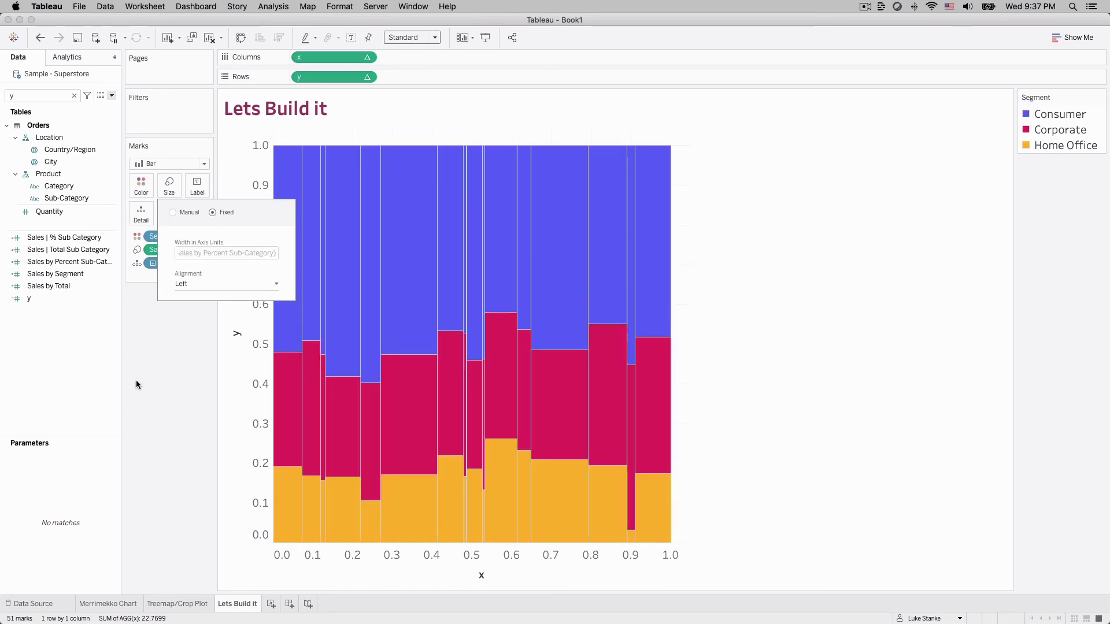
pyautogui.click(151, 390)
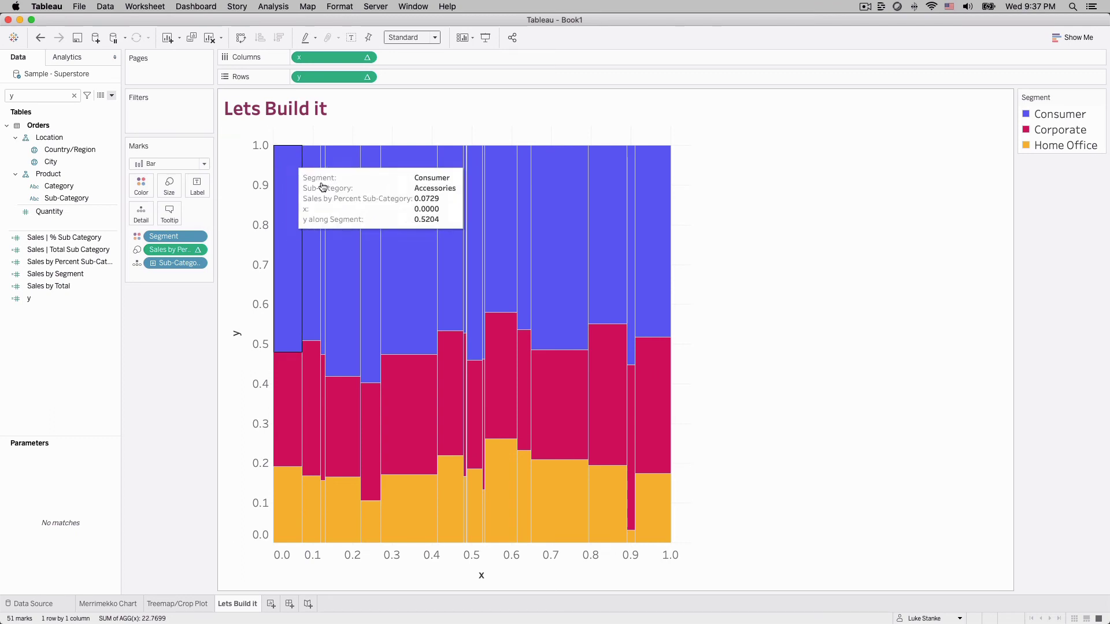
# Sort Sub-Category by the Sales field in descending order
pyautogui.rightClick(165, 265)
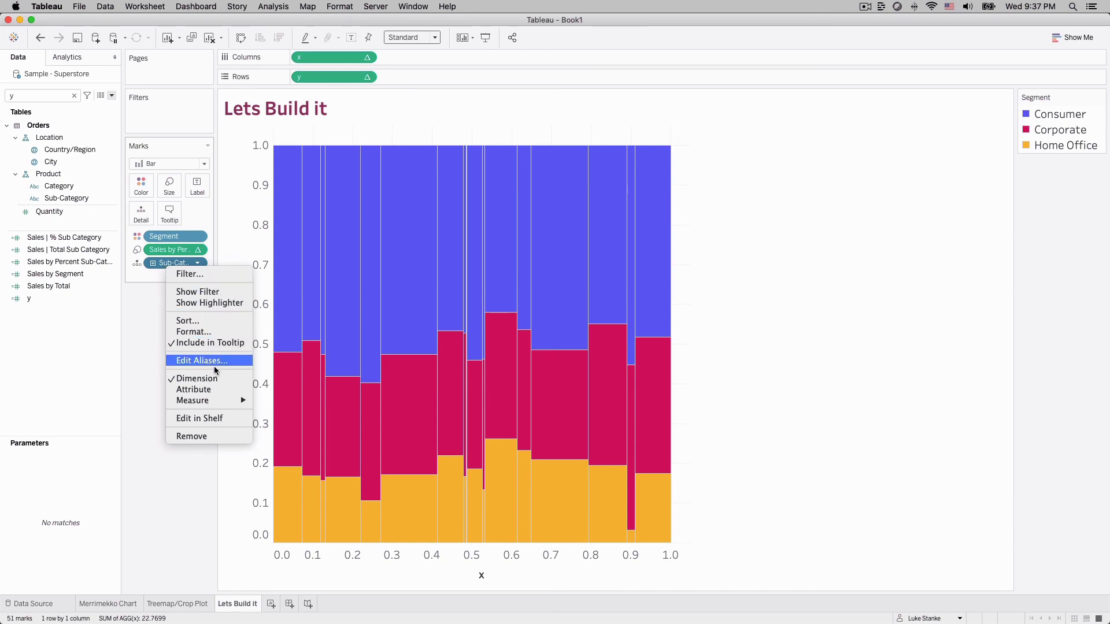
pyautogui.click(197, 321)
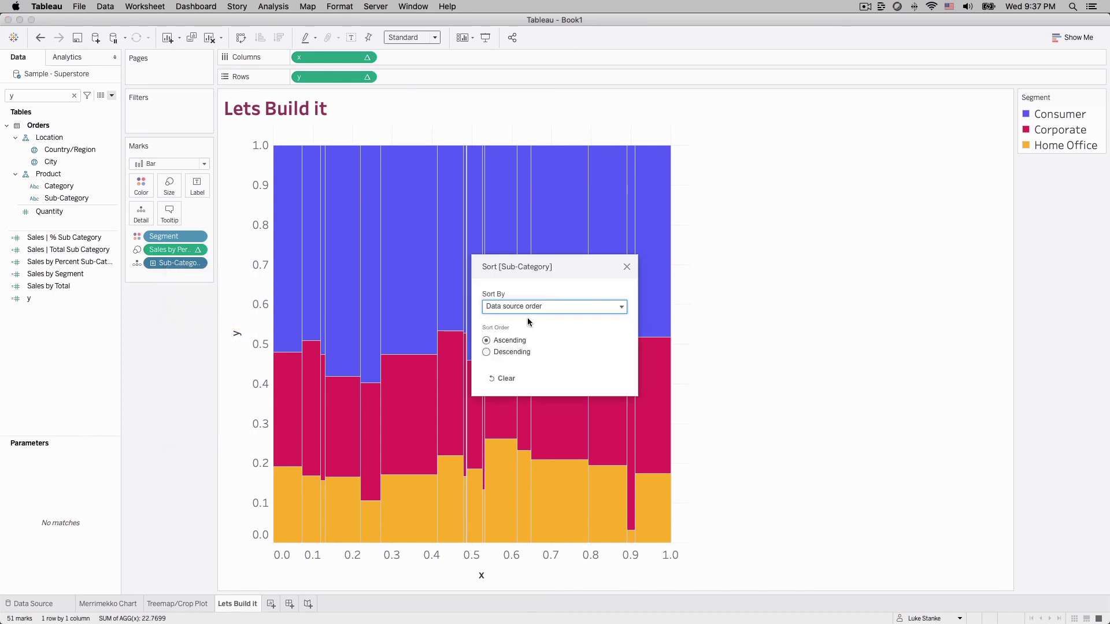
pyautogui.click(537, 311)
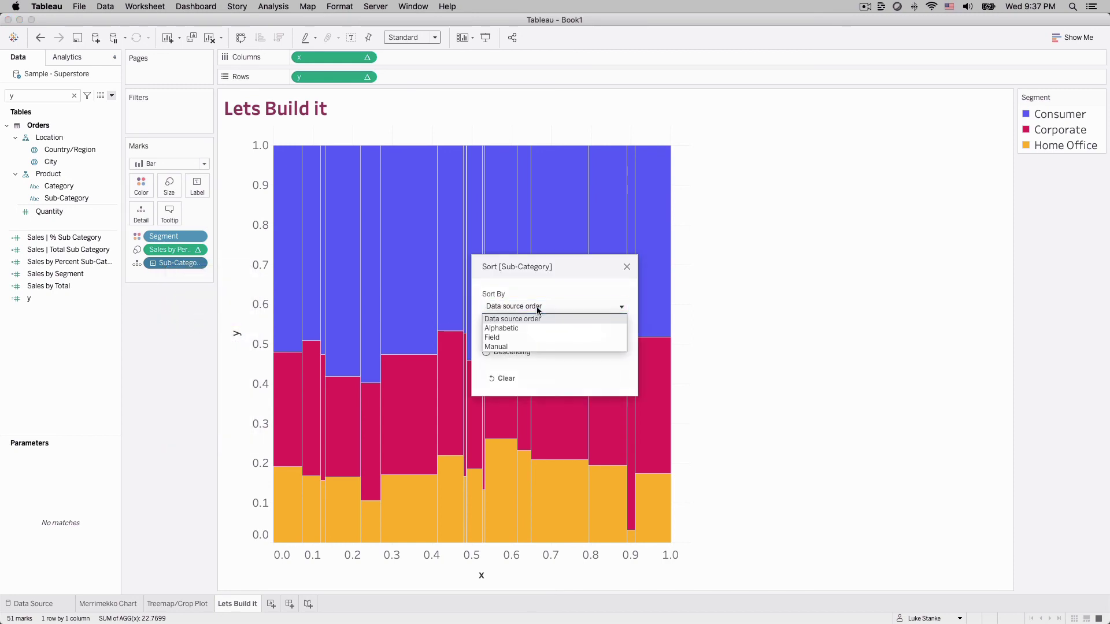
pyautogui.click(518, 338)
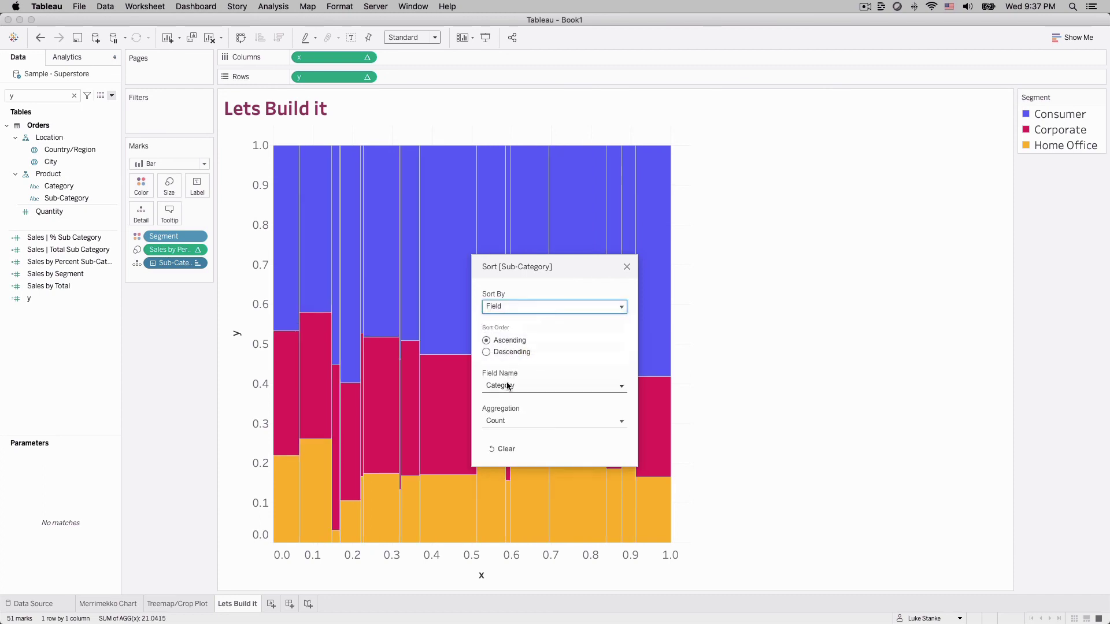
pyautogui.click(508, 386)
pyautogui.write('sales')
pyautogui.press('Return')
pyautogui.click(497, 353)
pyautogui.click(628, 268)
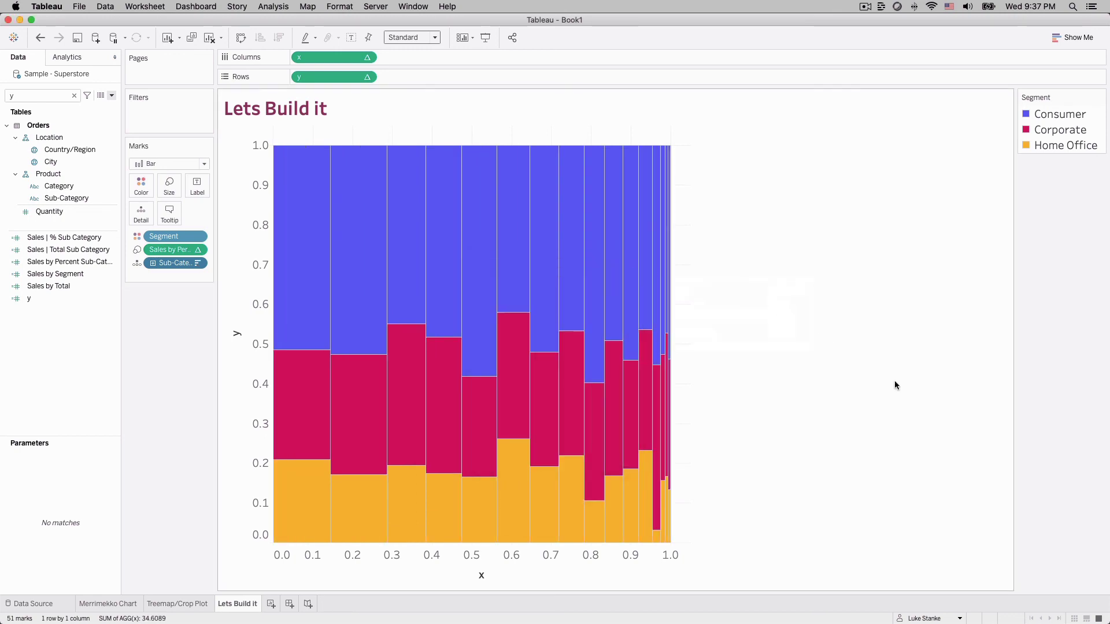